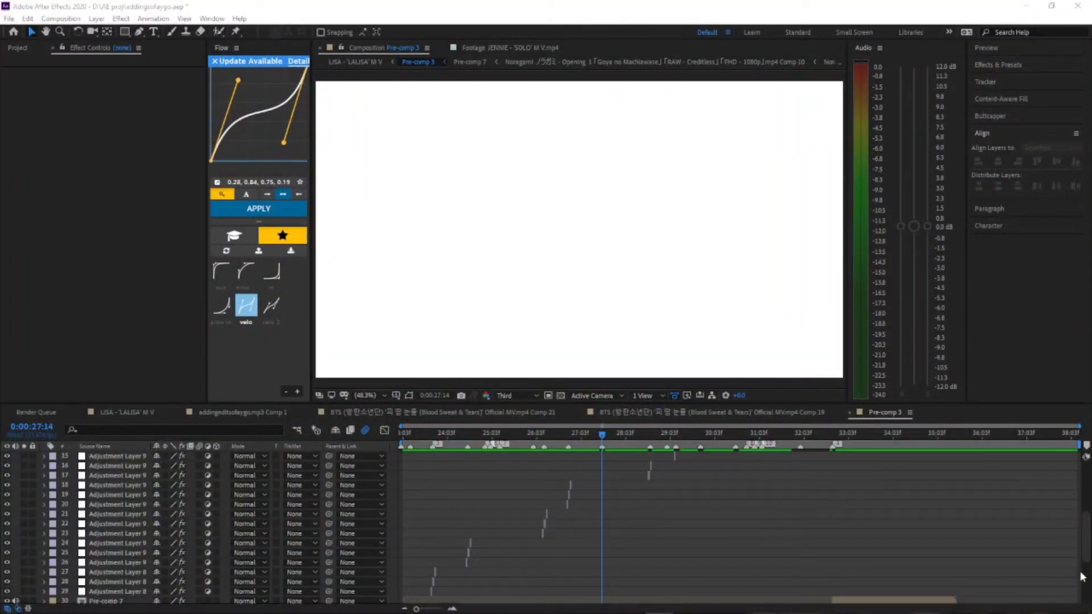
- Preview the cut from 27:10 and park the playhead at 27:13
left_click(598, 435)
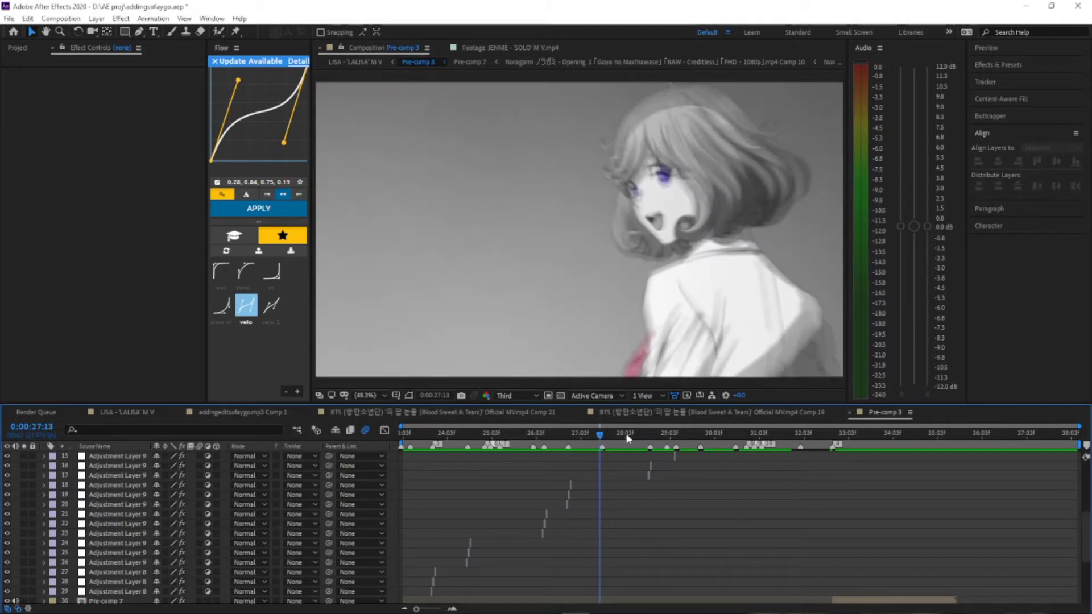
left_click(628, 434)
left_click(596, 432)
key("space")
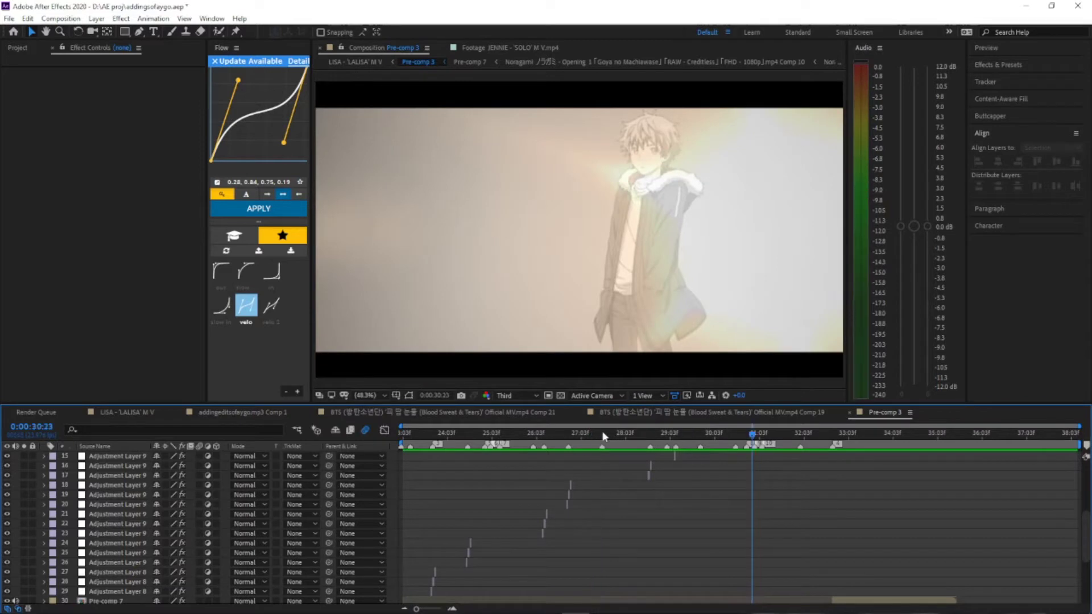
left_click(602, 435)
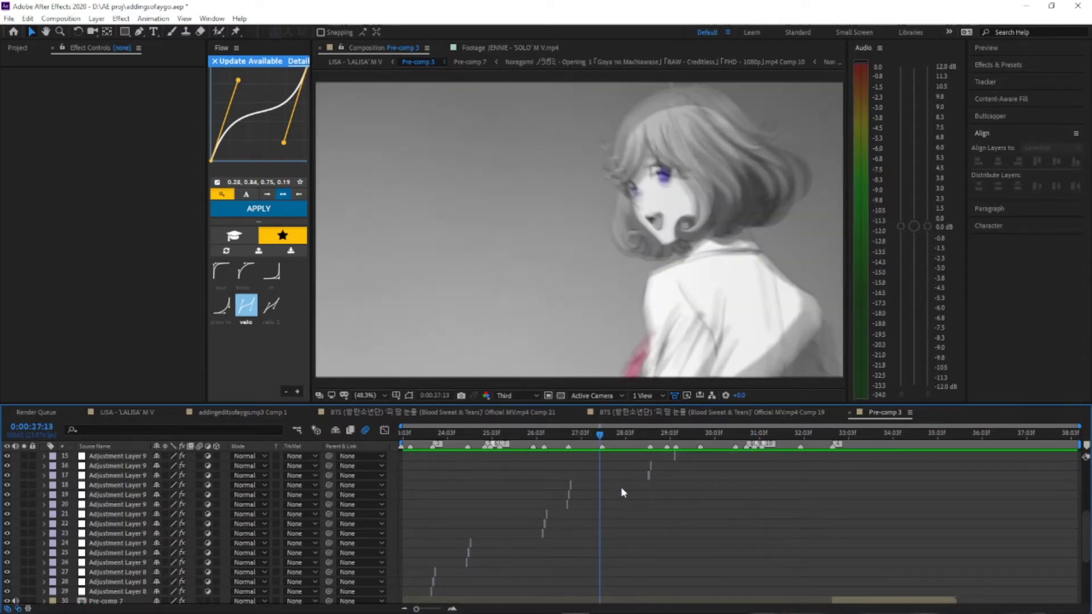
- Add a new adjustment layer and split it at frame 27:13
left_click(577, 485)
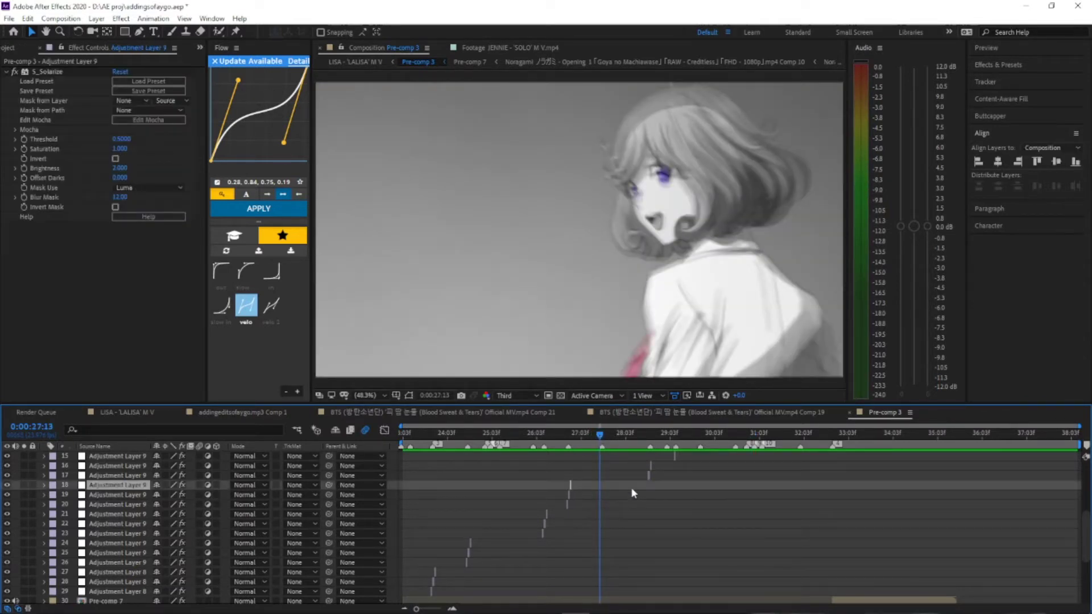
key("ctrl+alt+y")
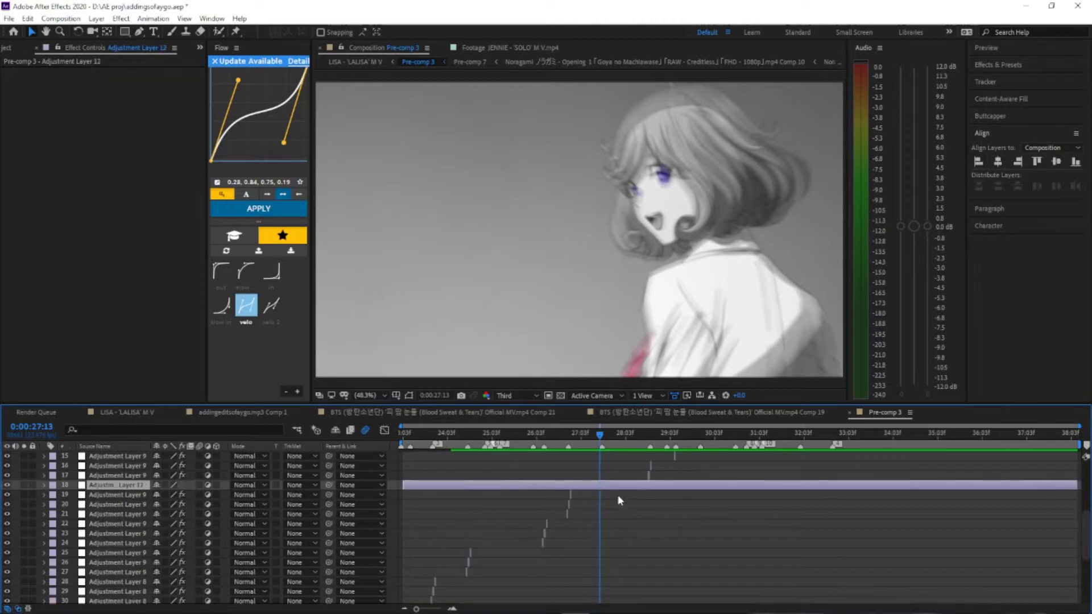
scroll(620, 501, "down", 1)
key("Page_Down")
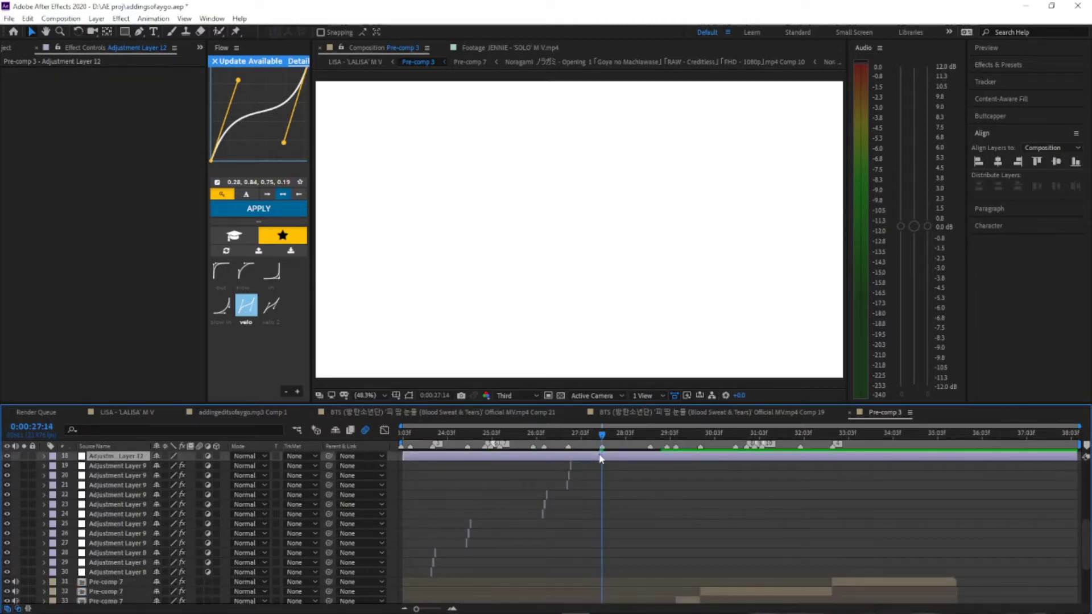
key("Page_Up")
key("ctrl+shift+d")
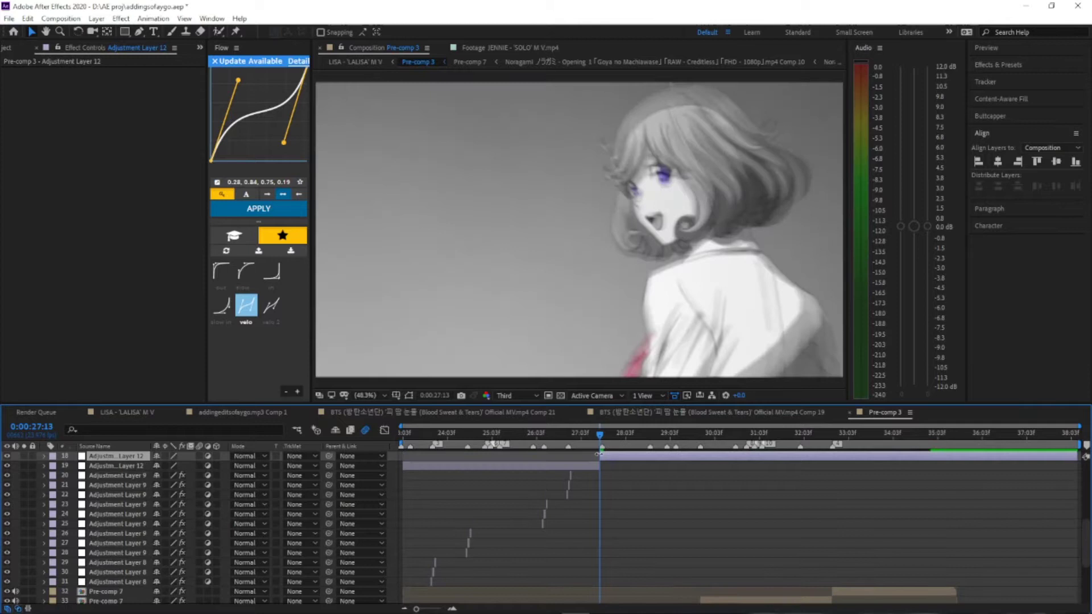
- Split the adjustment layer again at each following frame through 27:16
key("Page_Down")
key("ctrl+shift+d")
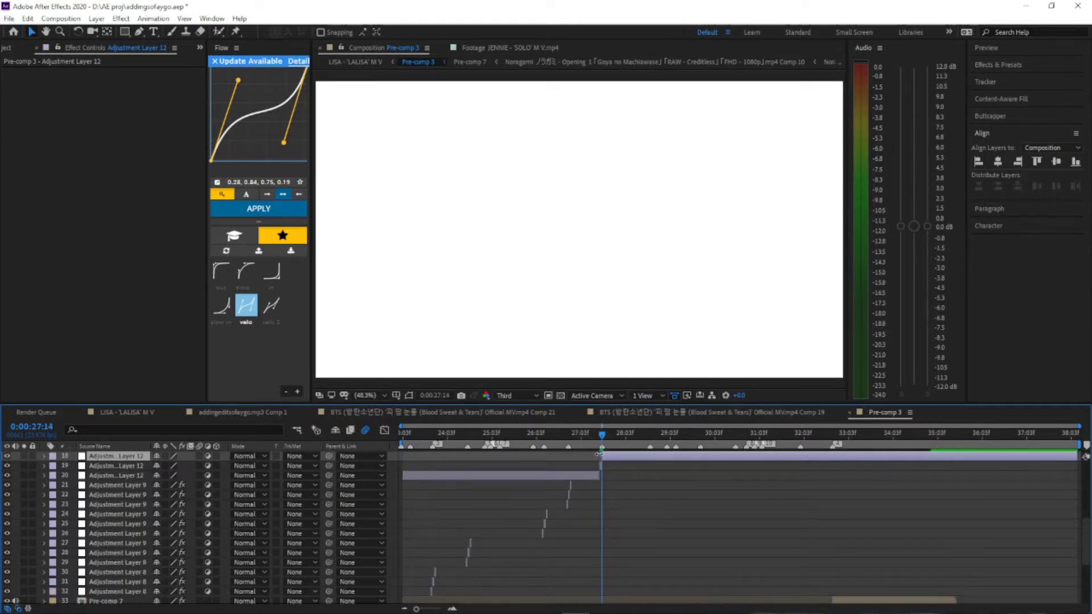
key("Page_Down")
key("ctrl+shift+d")
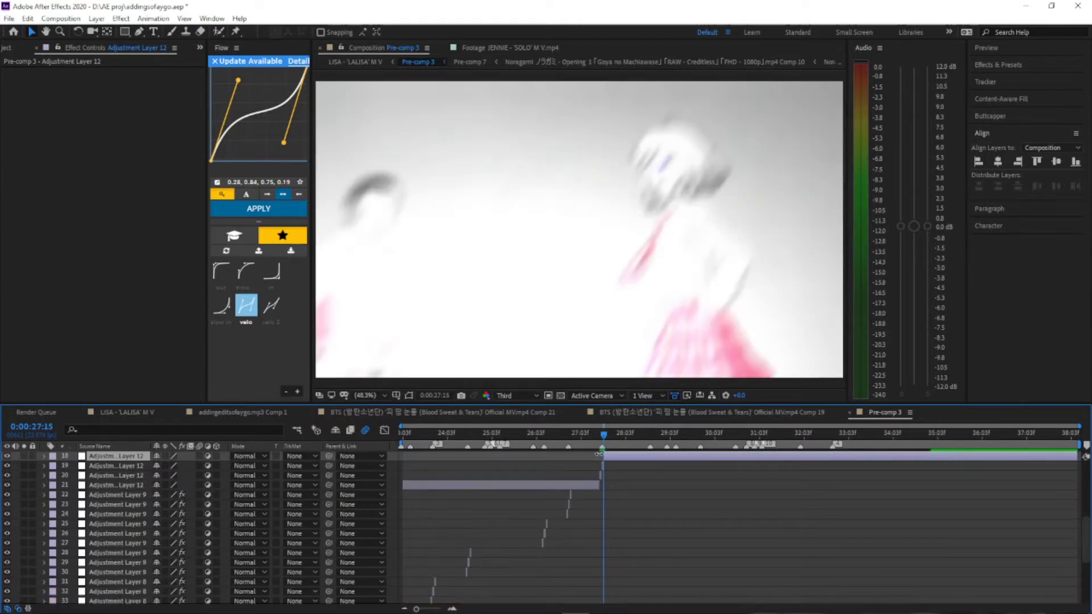
key("Page_Down")
key("ctrl+shift+d")
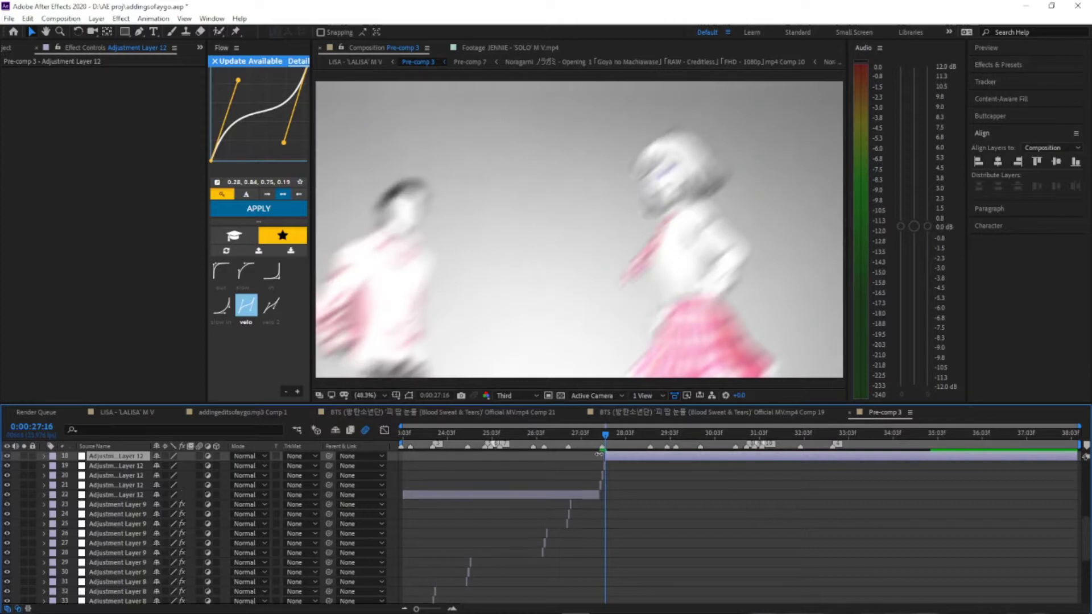
- Delete the upper piece and the long leftover piece, then zoom in at 27:13
key("Delete")
left_click(589, 487)
key("Delete")
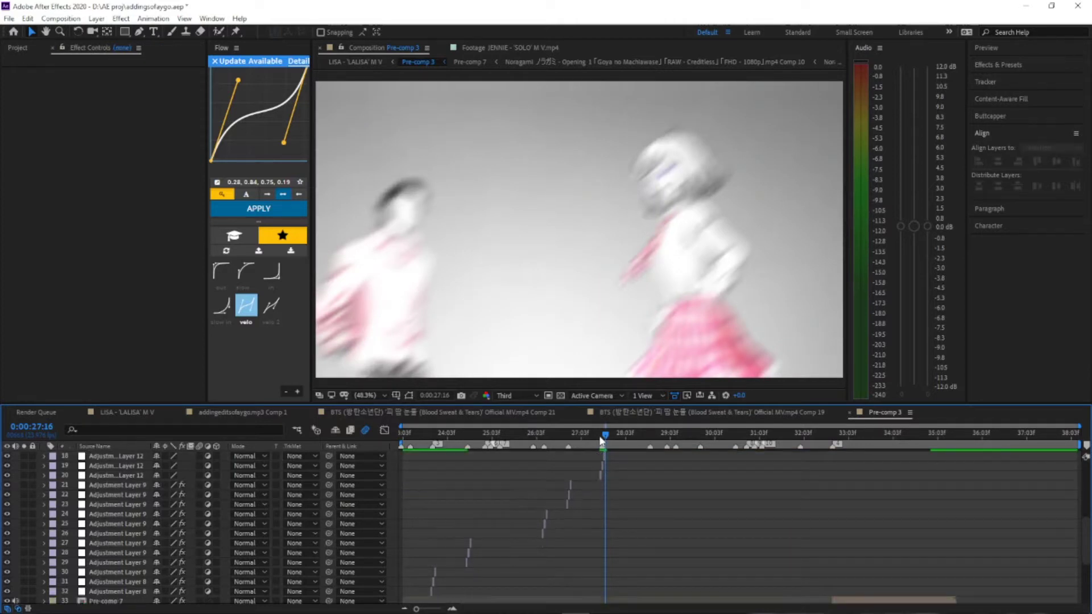
key("=")
key("=")
left_click_drag(603, 438, 586, 436)
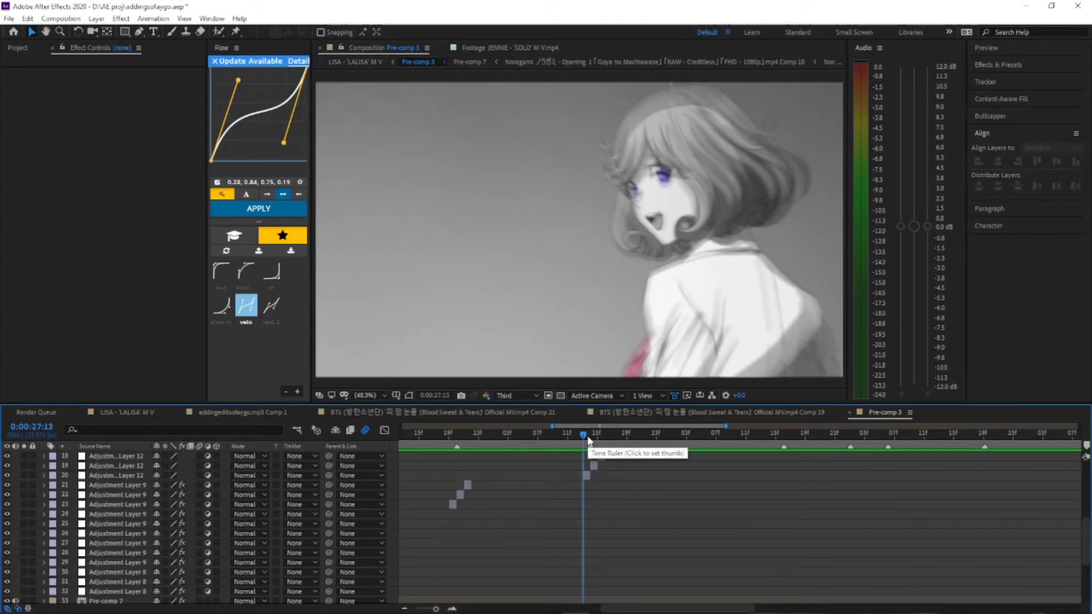
left_click(588, 476)
key("ctrl+space")
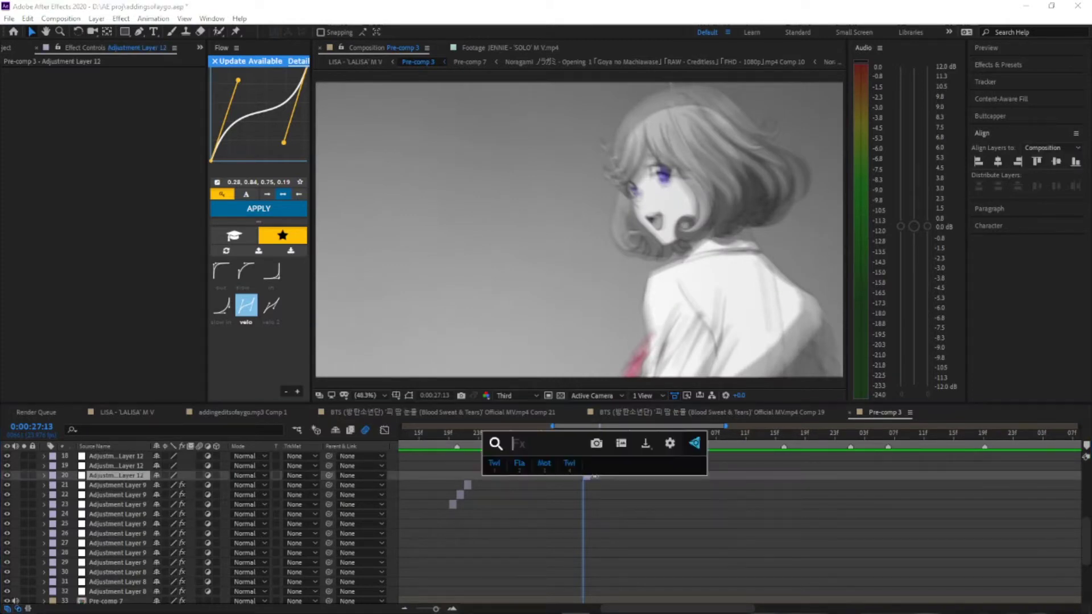
key("Escape")
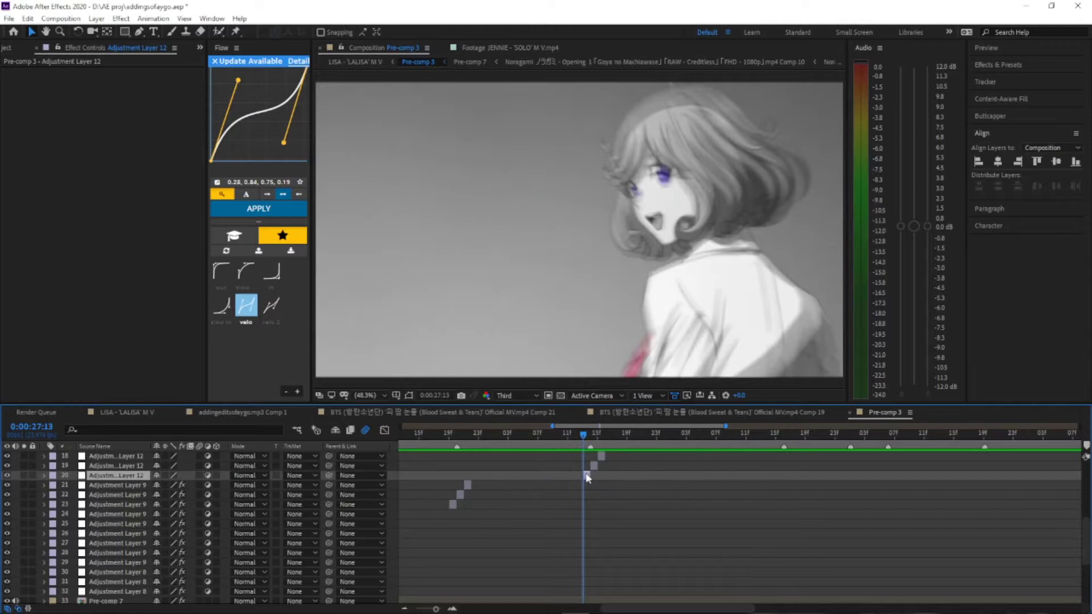
key("ctrl+space")
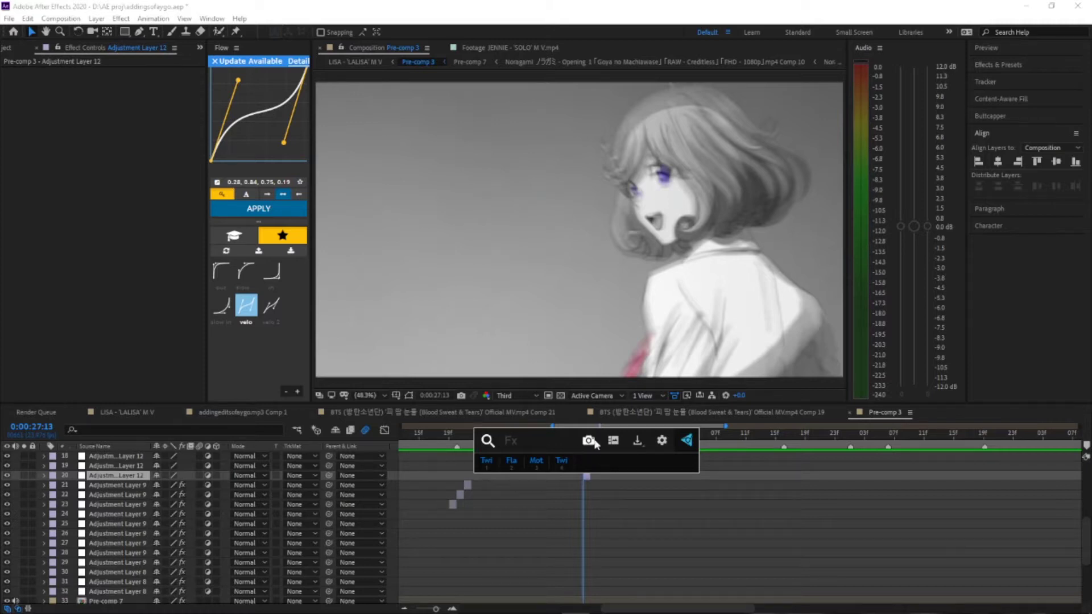
left_click(601, 489)
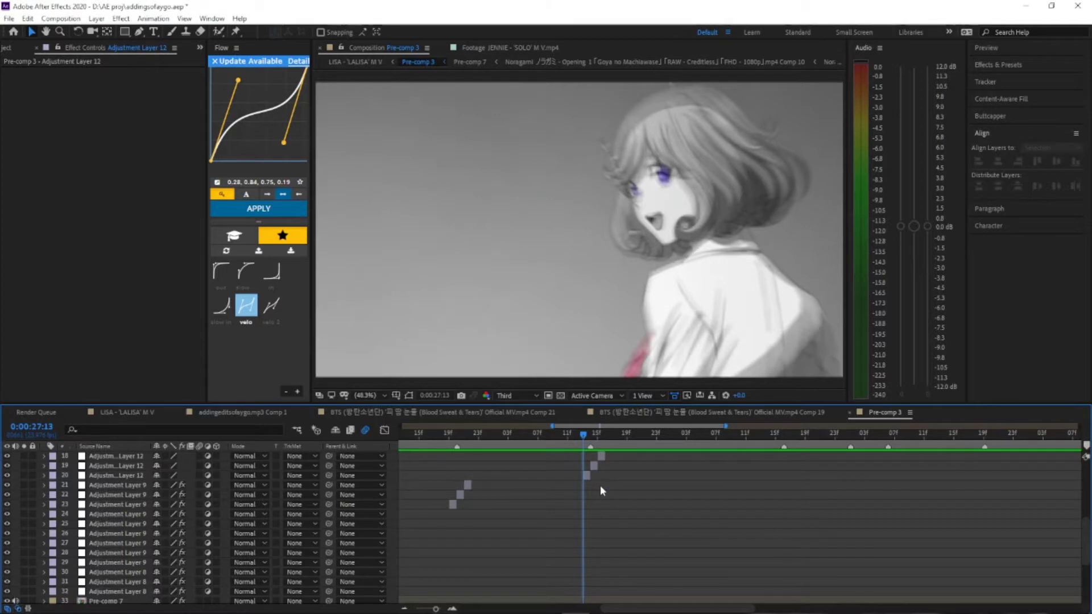
left_click(598, 476)
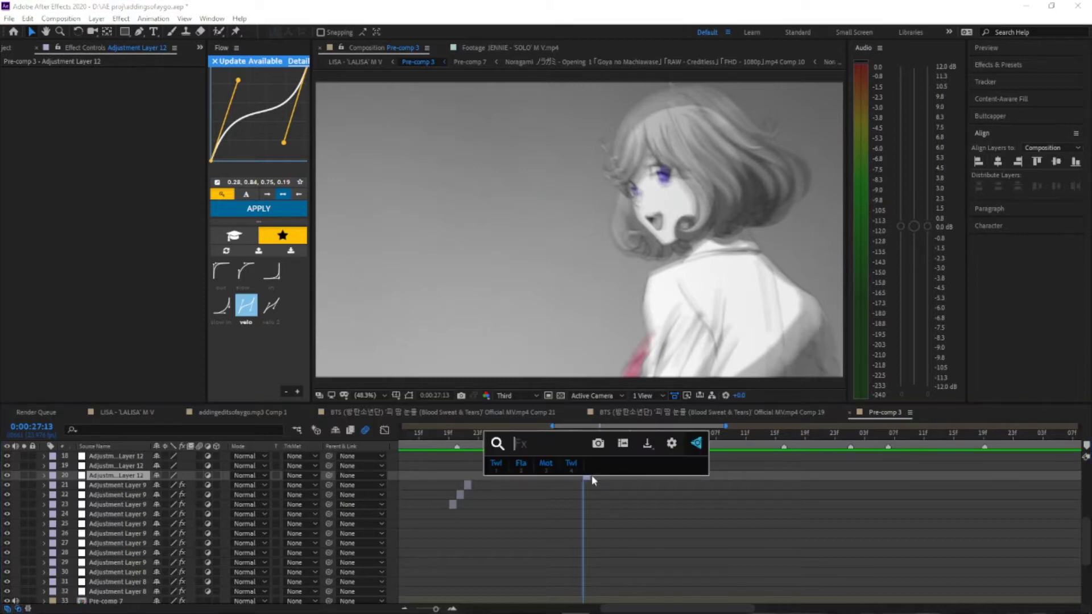
left_click(586, 474)
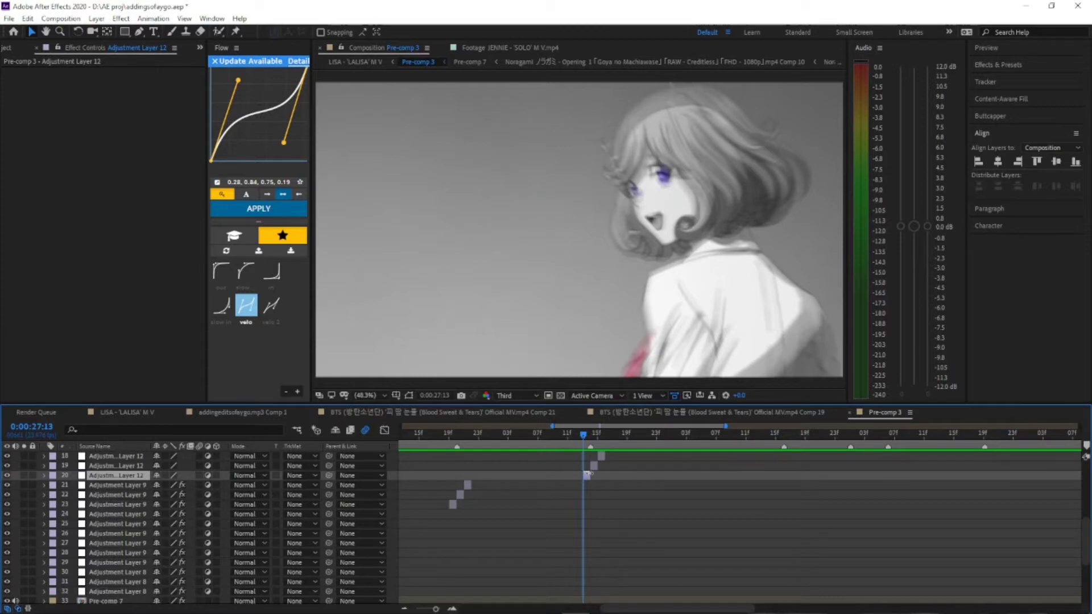
- Apply Turbulent Displace to the 27:13 adjustment piece via the 'turb' effect search
scroll(602, 481, "up", 1)
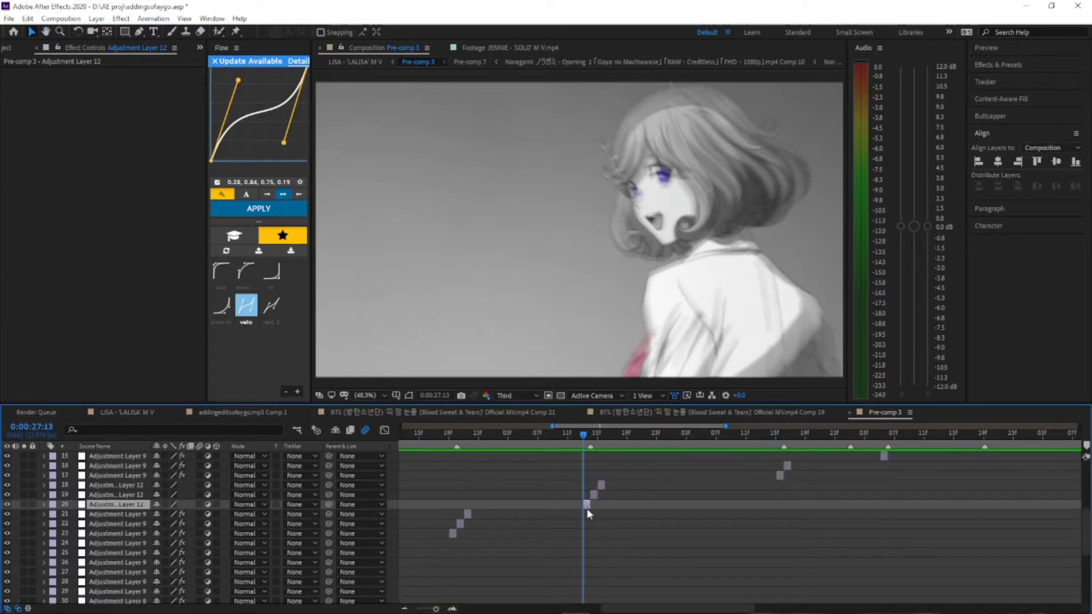
key("ctrl+space")
type("extrac")
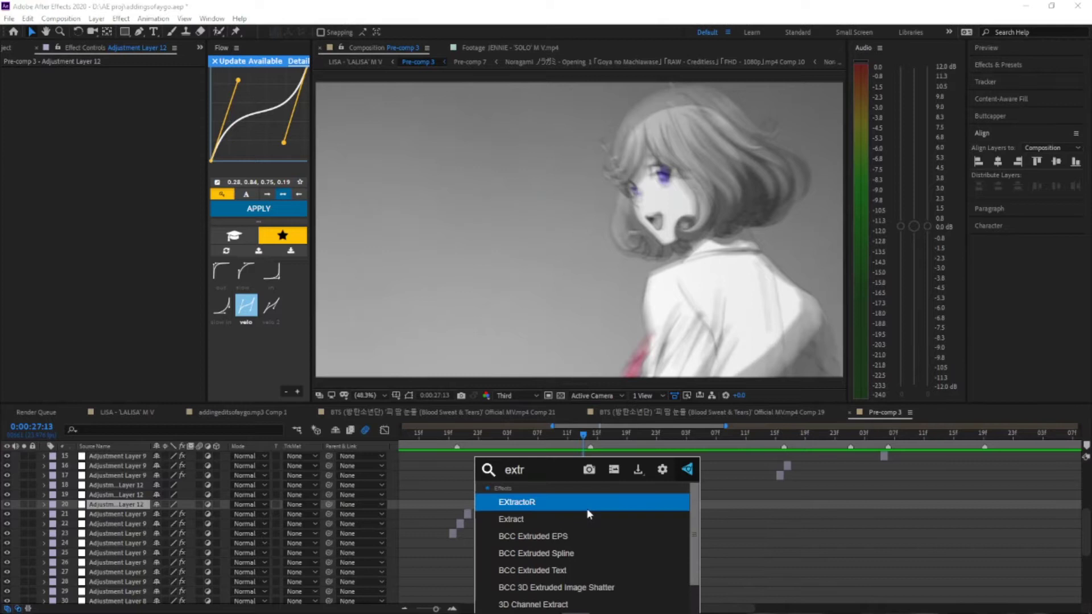
key("BackSpace")
key("BackSpace")
key("BackSpace")
key("BackSpace")
key("BackSpace")
key("BackSpace")
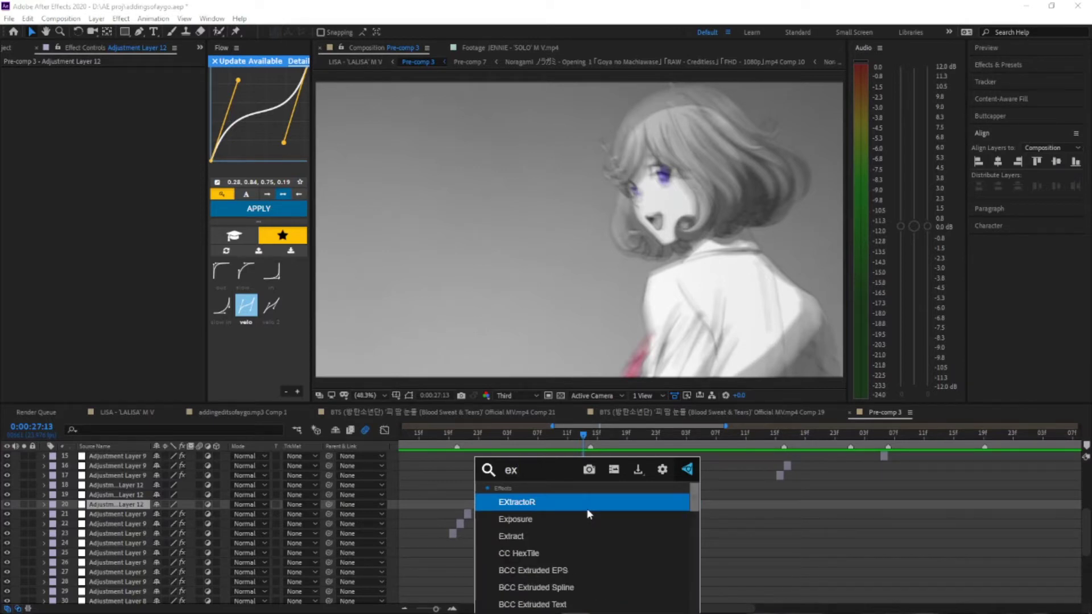
type("turb")
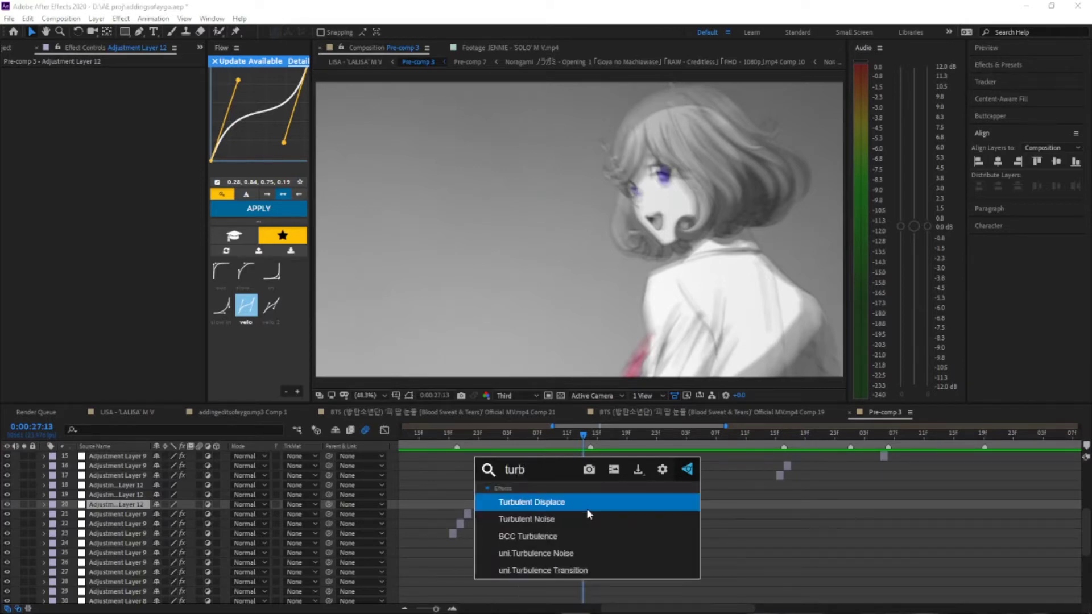
key("Return")
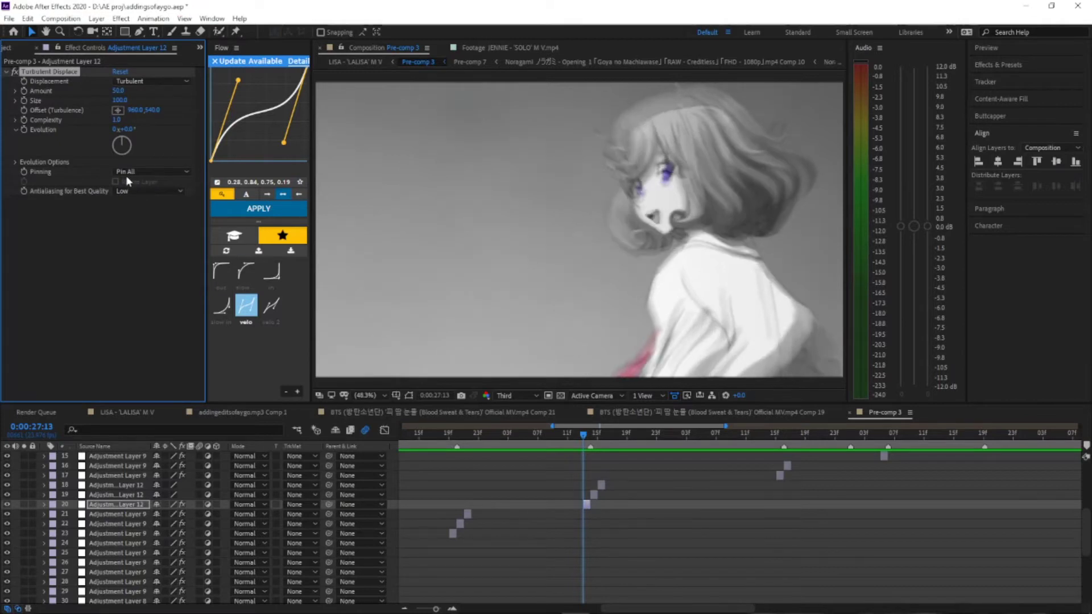
key("ctrl+space")
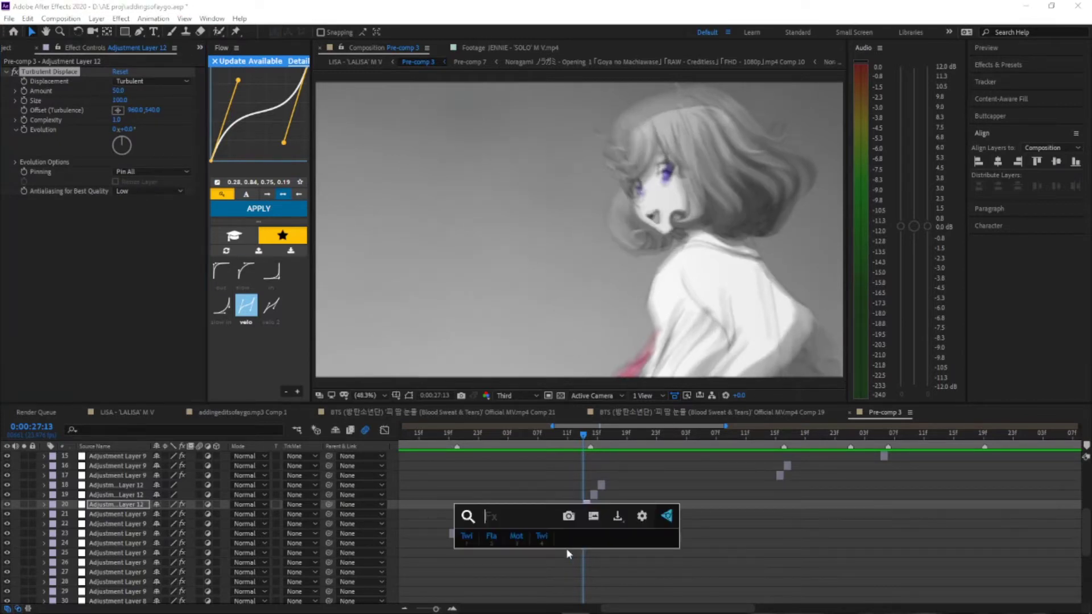
- Add Extract and set Black Point 177 and White Point 220 on the histogram
type("extr")
left_click(542, 520)
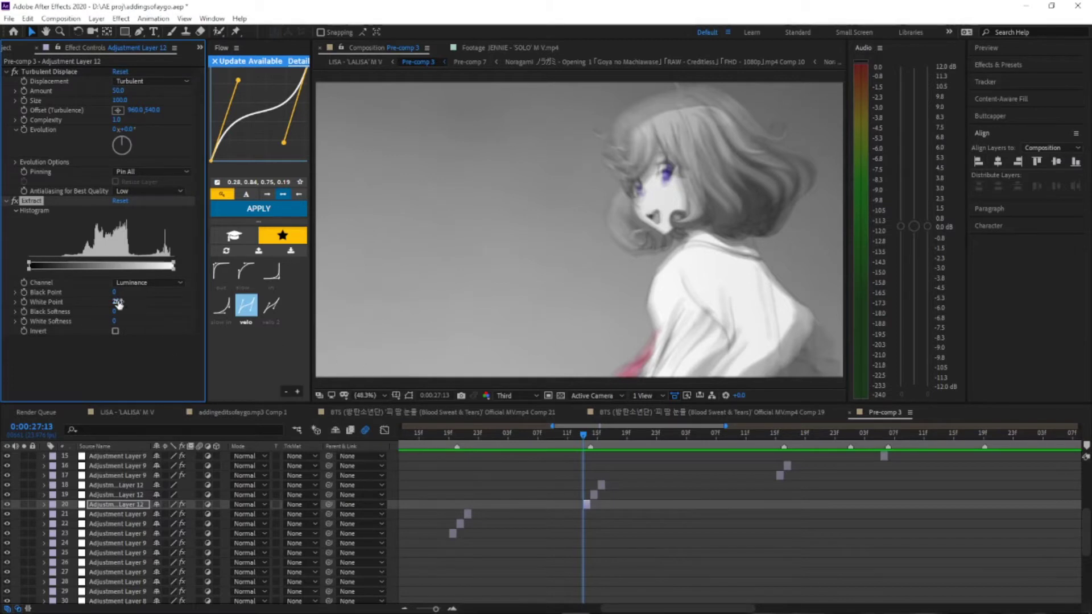
left_click_drag(117, 302, 219, 290)
left_click_drag(129, 266, 133, 265)
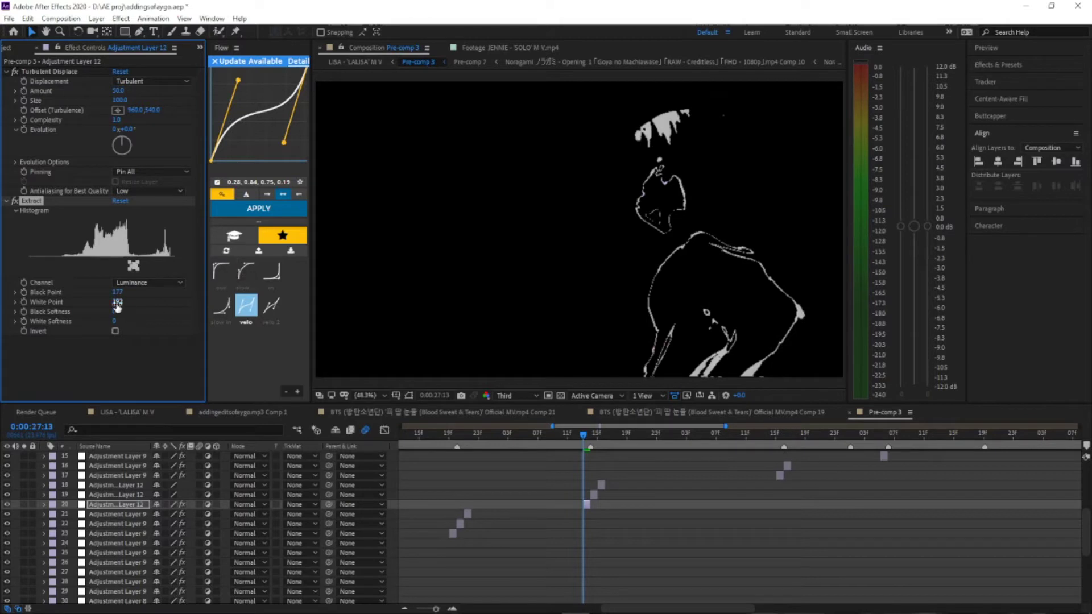
mouse_move(116, 302)
left_mouse_down()
mouse_move(98, 305)
mouse_move(139, 300)
mouse_move(129, 302)
left_mouse_up()
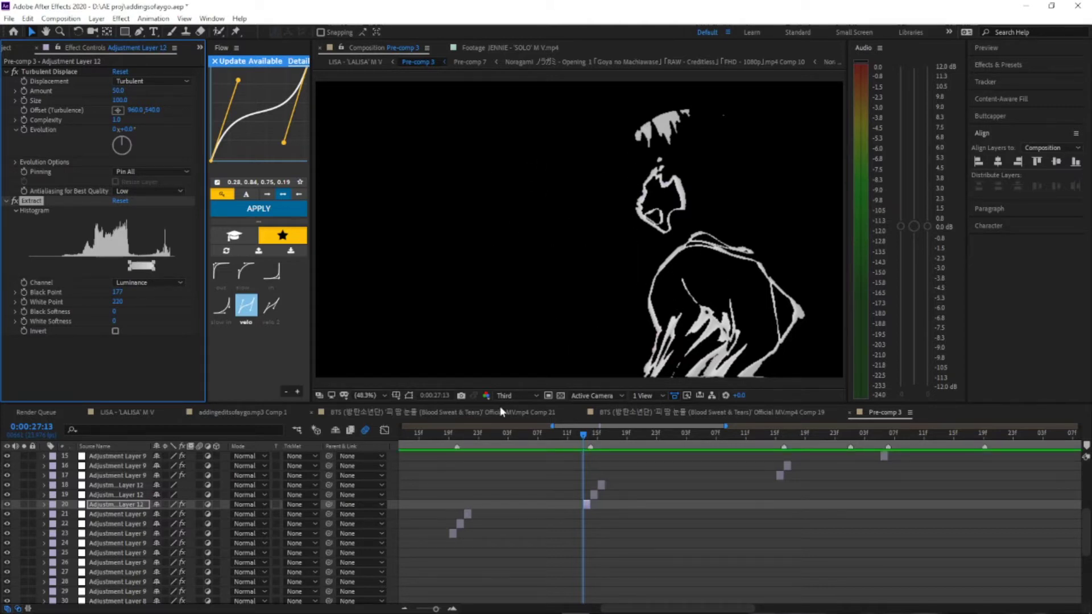
- Add Colorama to the adjustment layer through the 'col' effect search
left_click(586, 507)
key("ctrl+space")
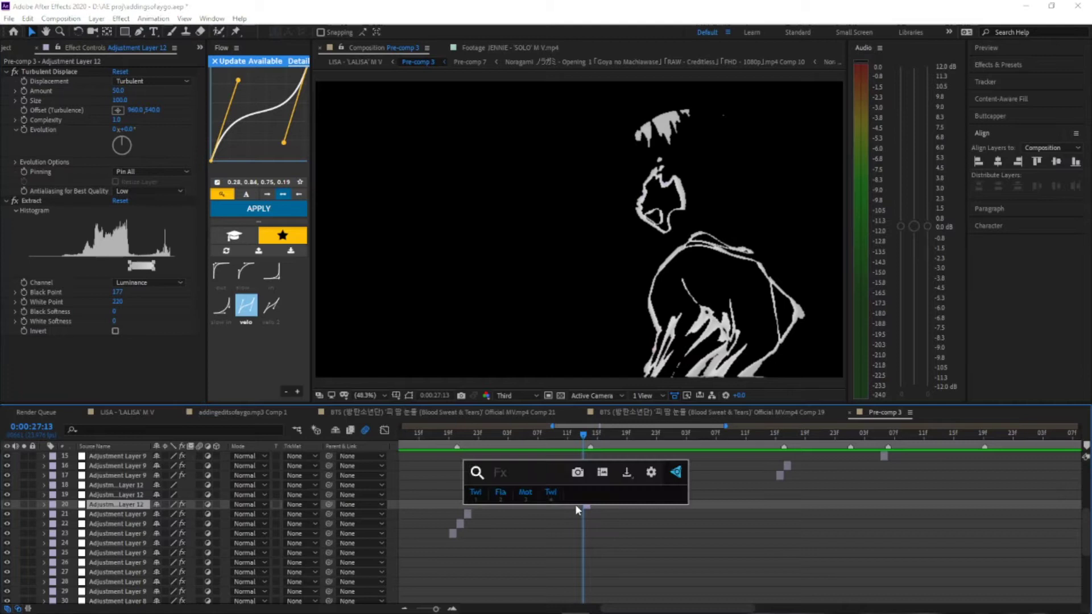
type("col")
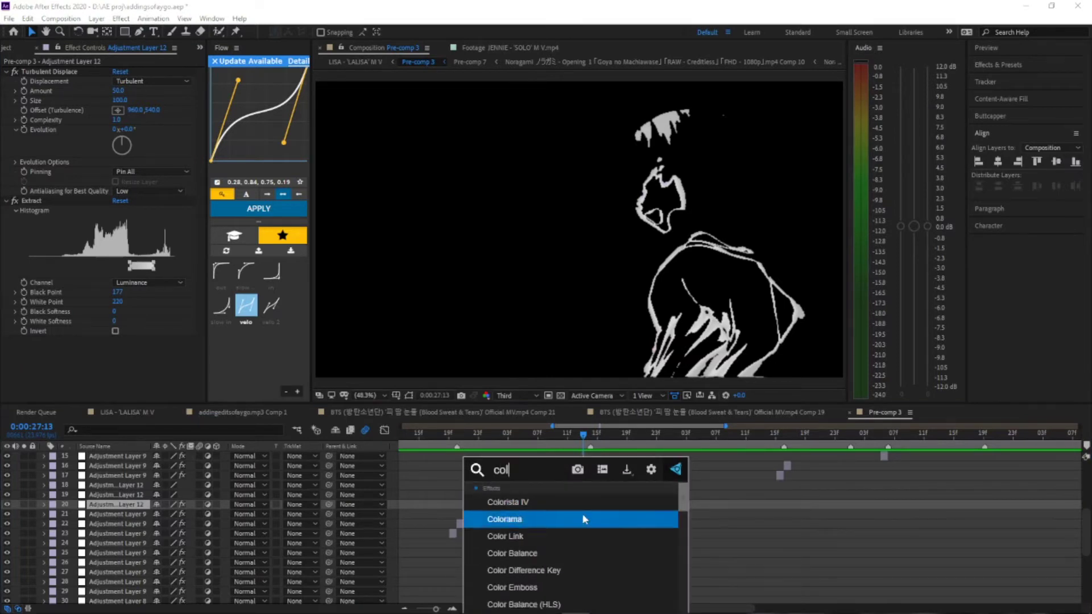
left_click(585, 517)
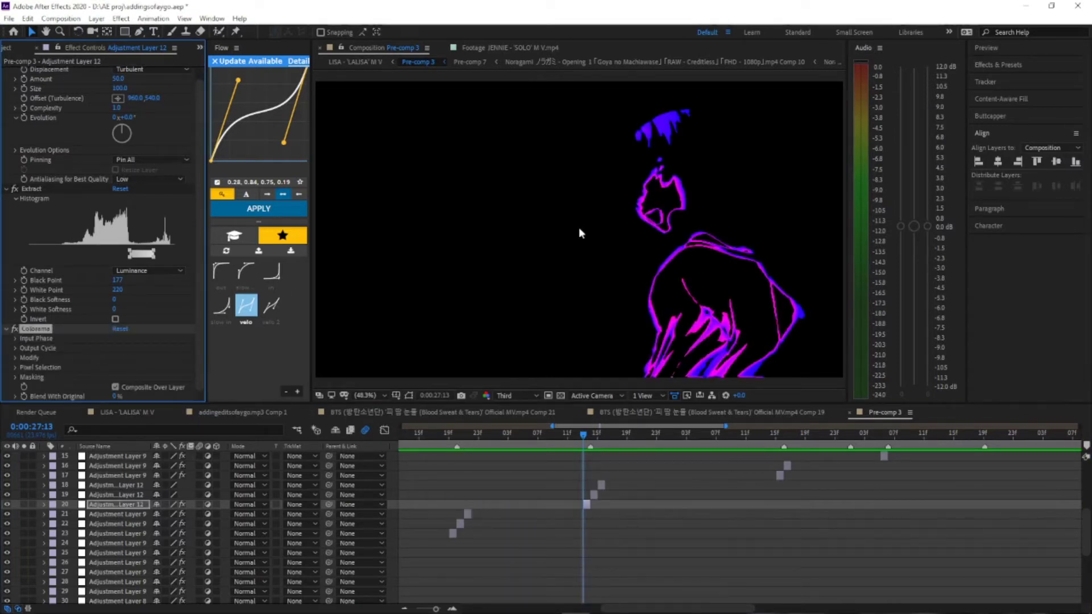
- Rotate Colorama's Input Phase Shift to tint the outline magenta and blue
left_click(15, 338)
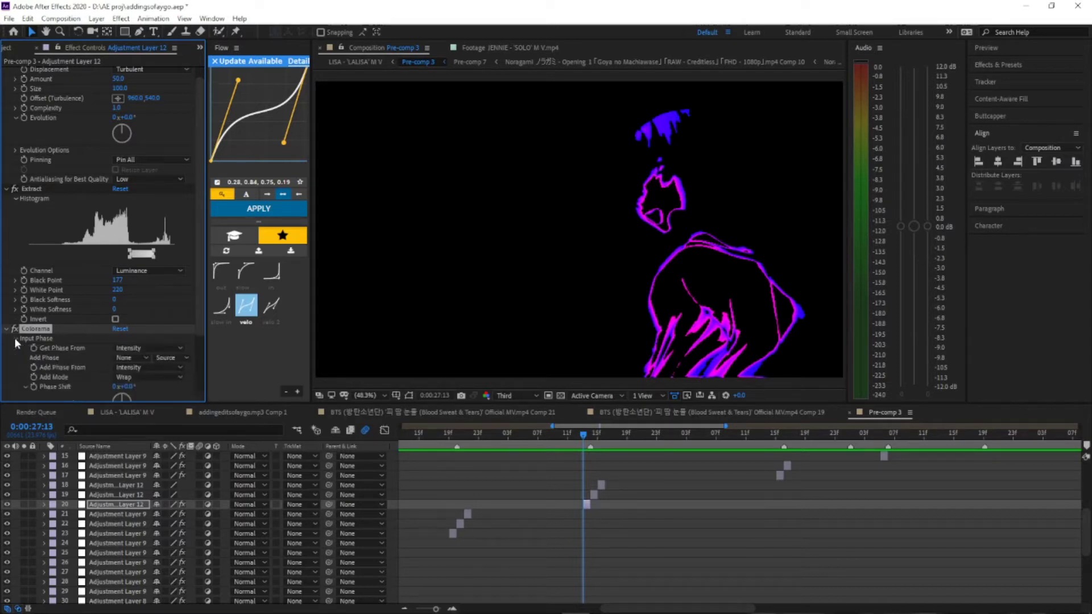
scroll(63, 338, "down", 1)
left_click(128, 362)
mouse_move(128, 363)
left_mouse_down()
mouse_move(112, 377)
mouse_move(104, 370)
mouse_move(130, 339)
mouse_move(121, 345)
left_mouse_up()
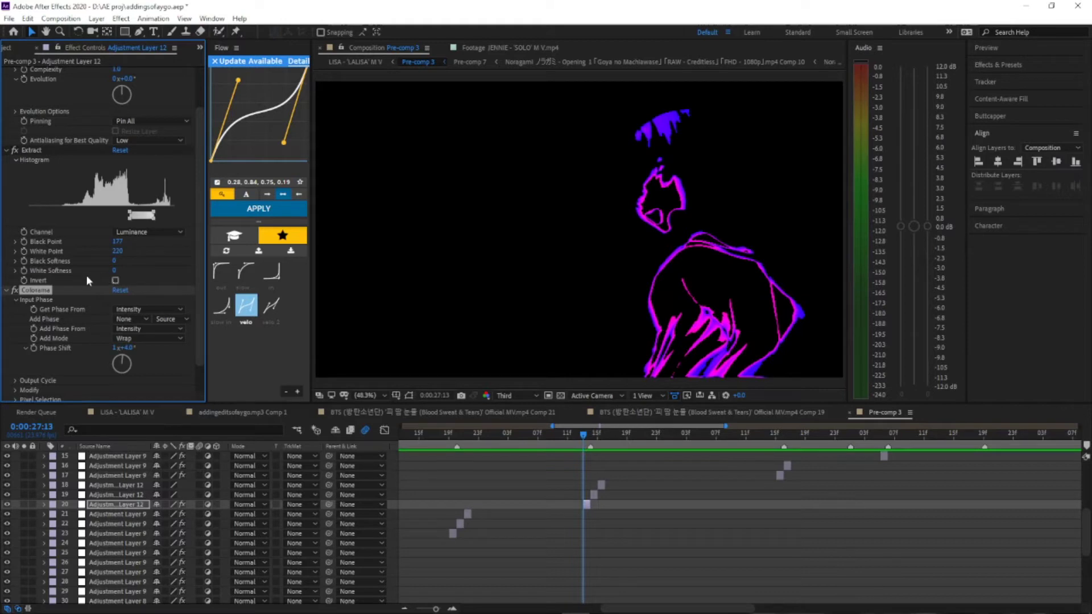
- Adjust Turbulent Displace Amount and raise its Size to 146, collapsing the other effects
left_click(6, 290)
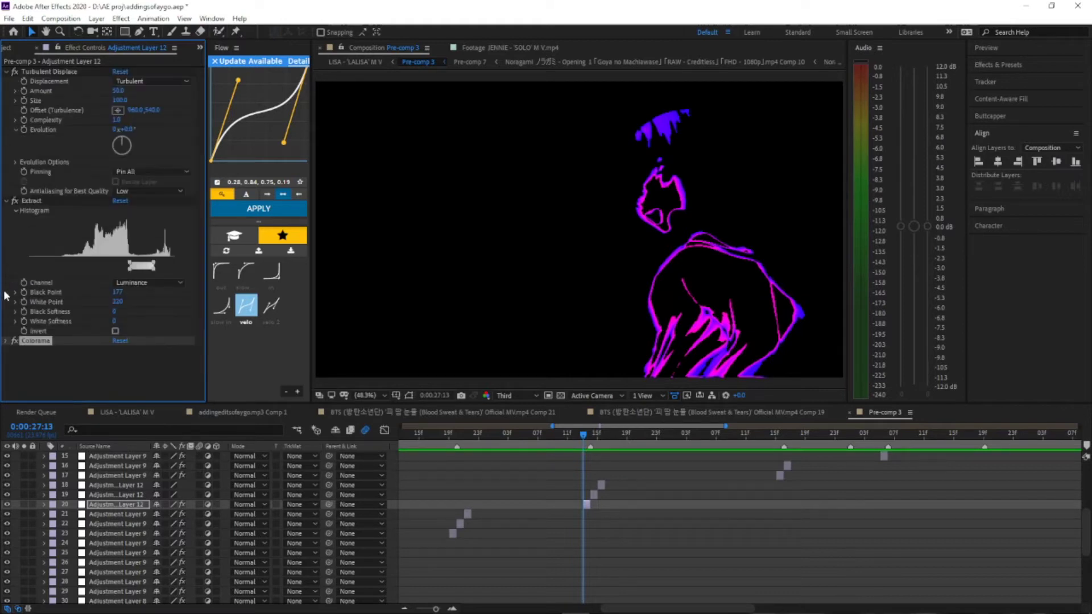
left_click(7, 201)
left_click(7, 72)
left_click(7, 71)
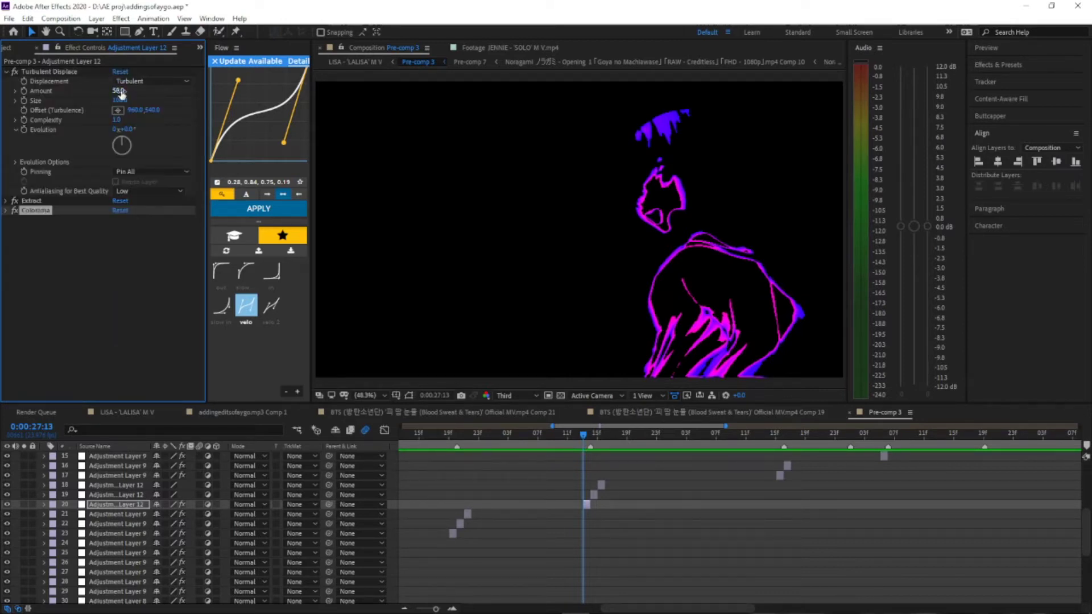
right_click(121, 92)
left_click(106, 110)
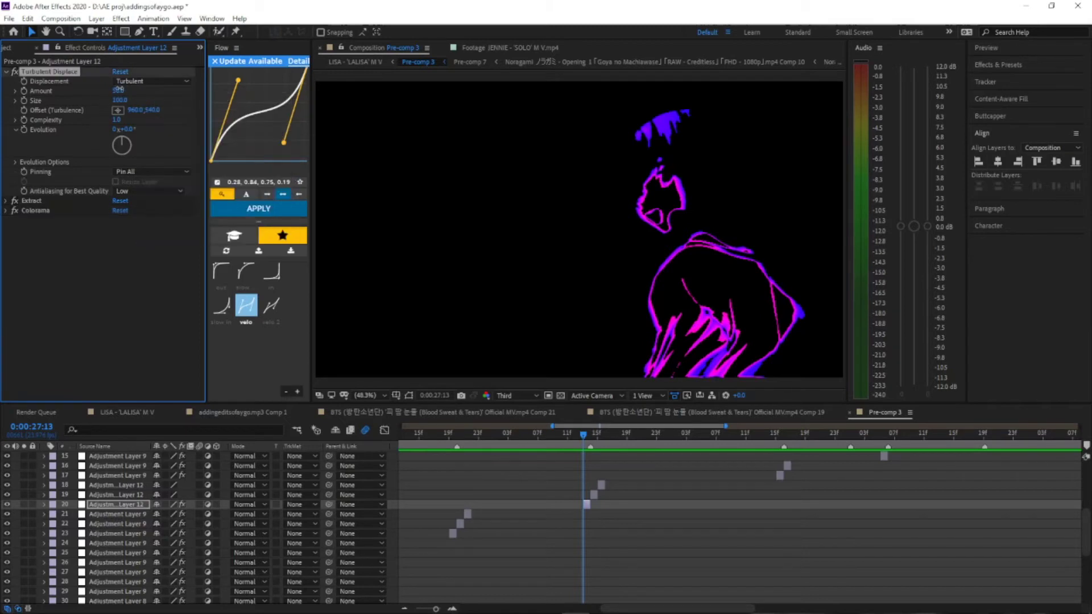
left_click_drag(118, 90, 161, 106)
left_click(102, 285)
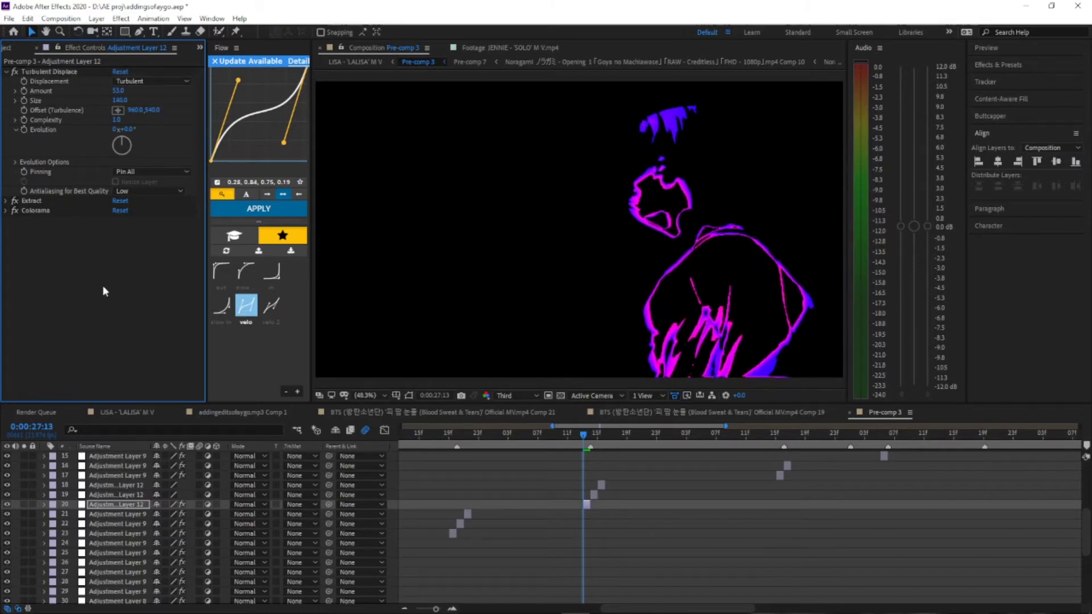
left_click(6, 72)
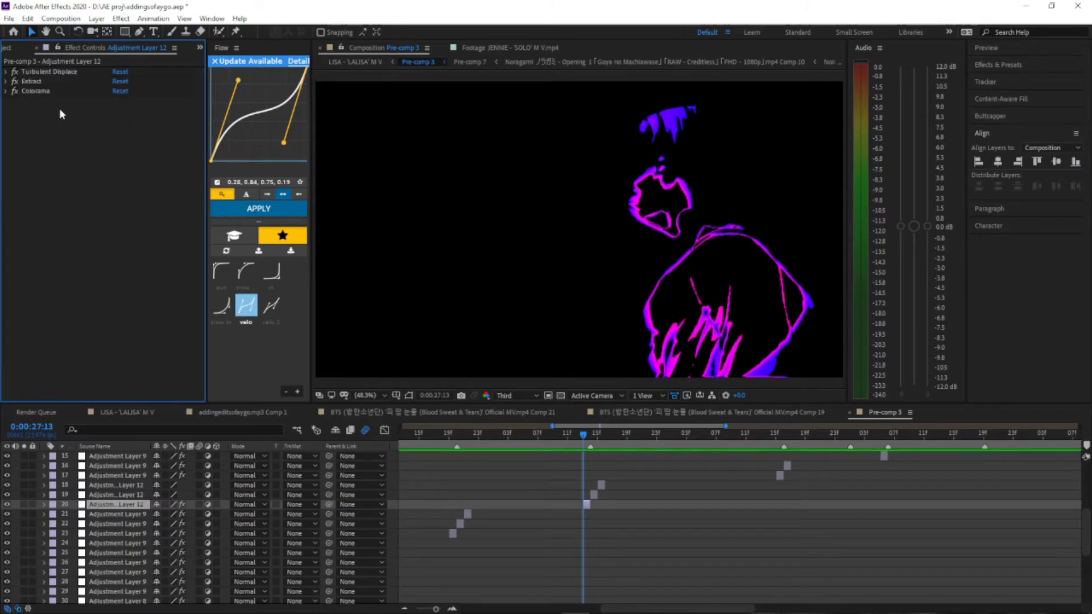
key("ctrl+space")
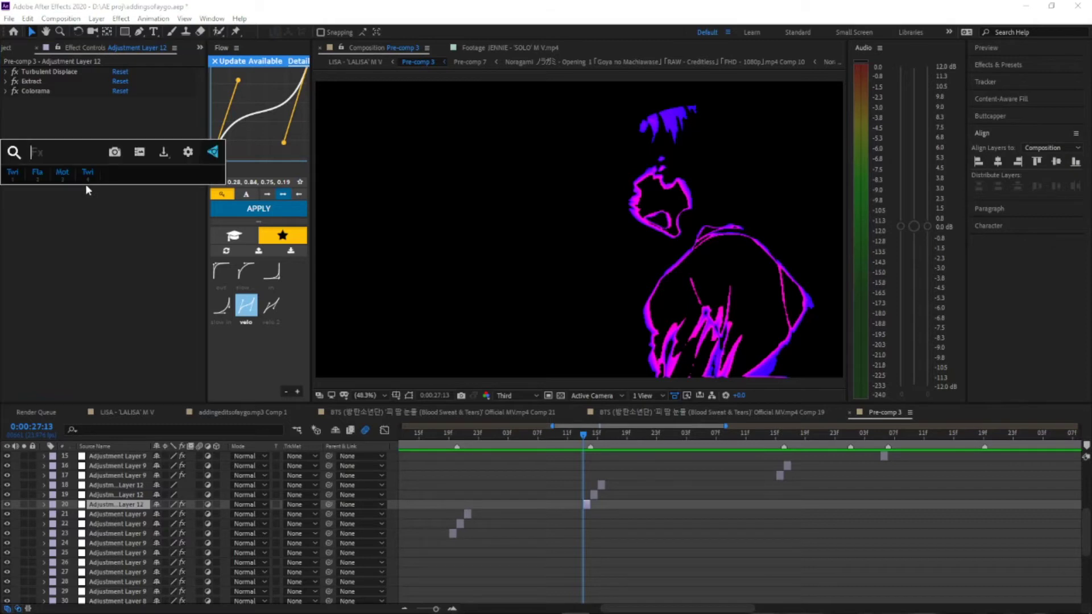
type("deep")
key("Return")
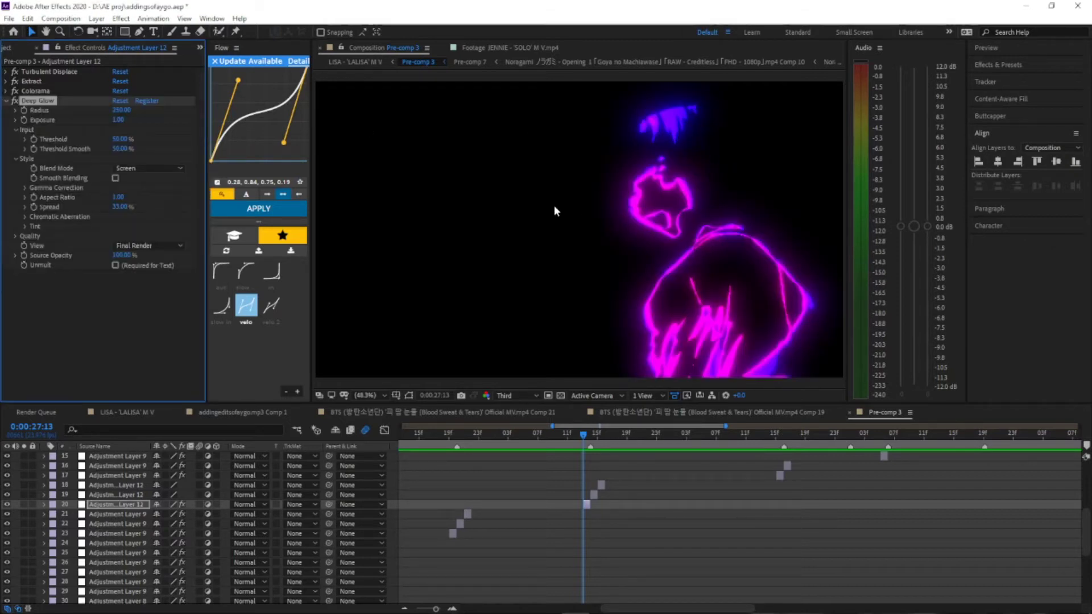
left_click(6, 101)
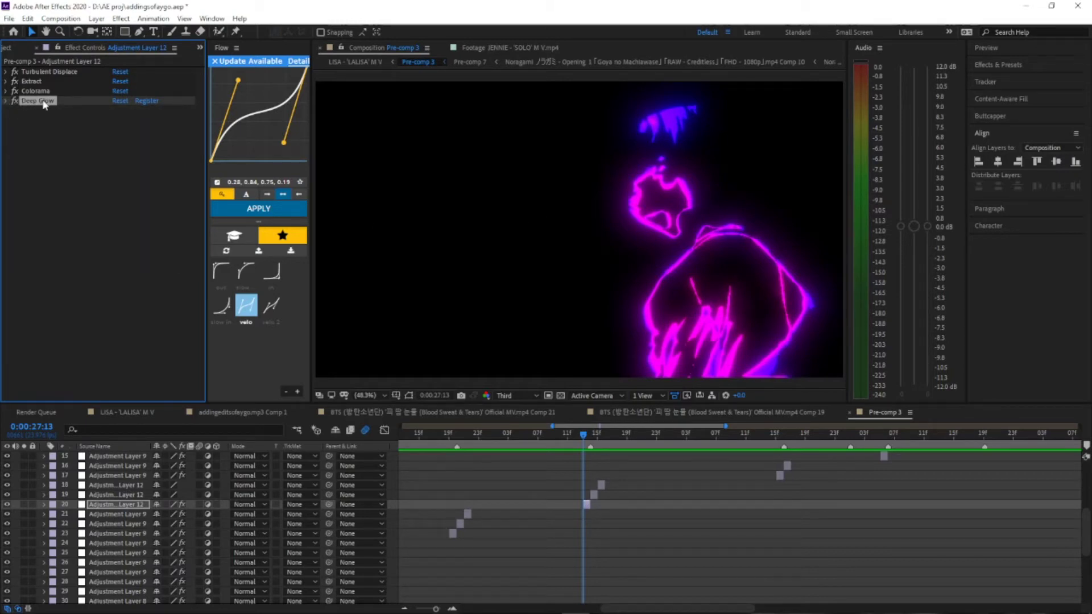
key("Delete")
- Add PixDither and set the preview resolution to Full
key("ctrl+space")
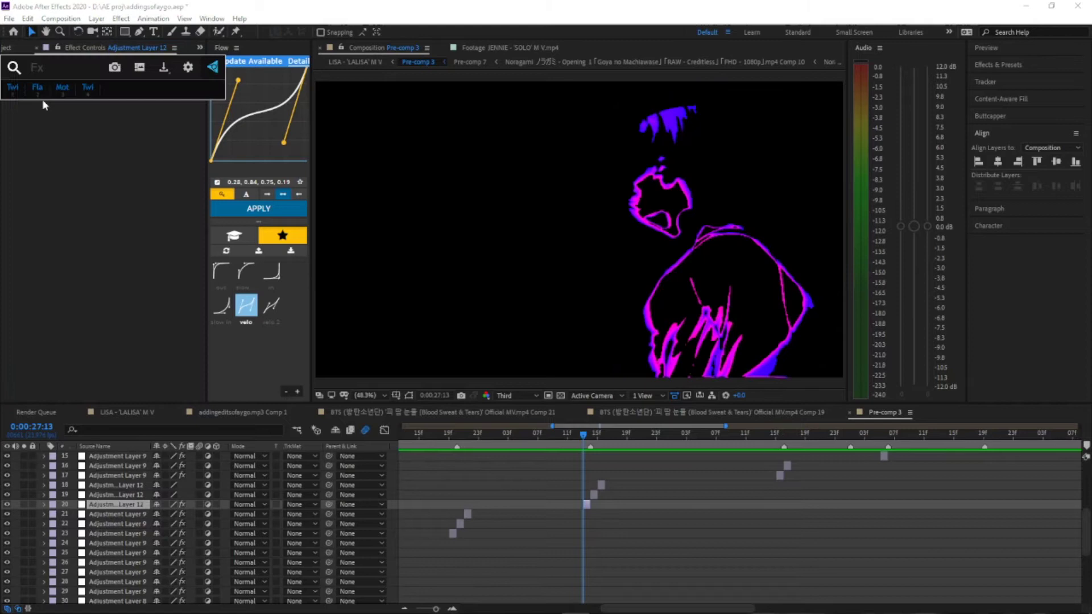
type("pixd")
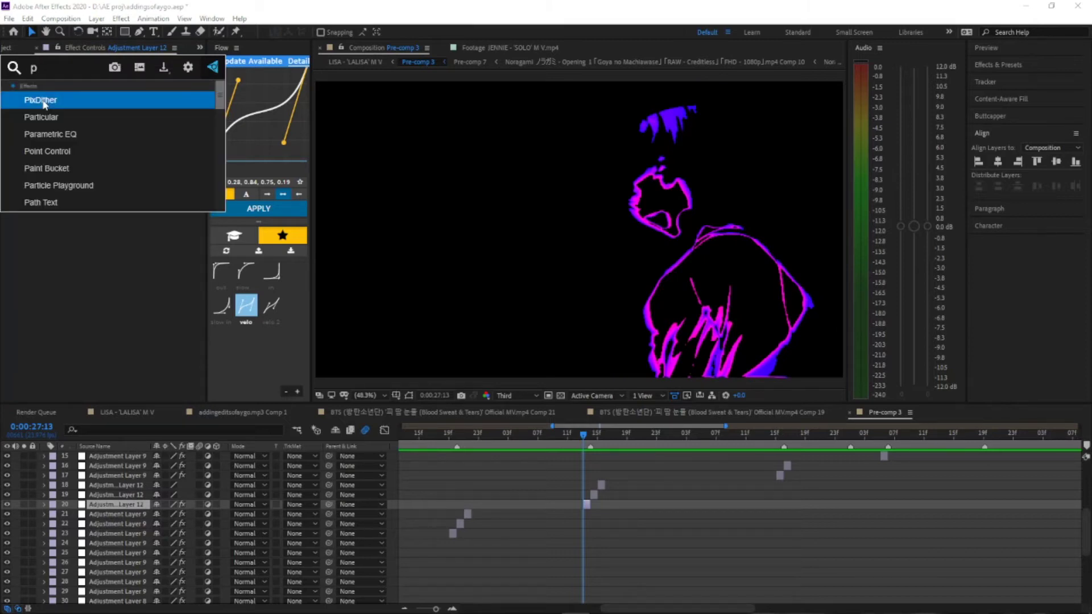
left_click(31, 100)
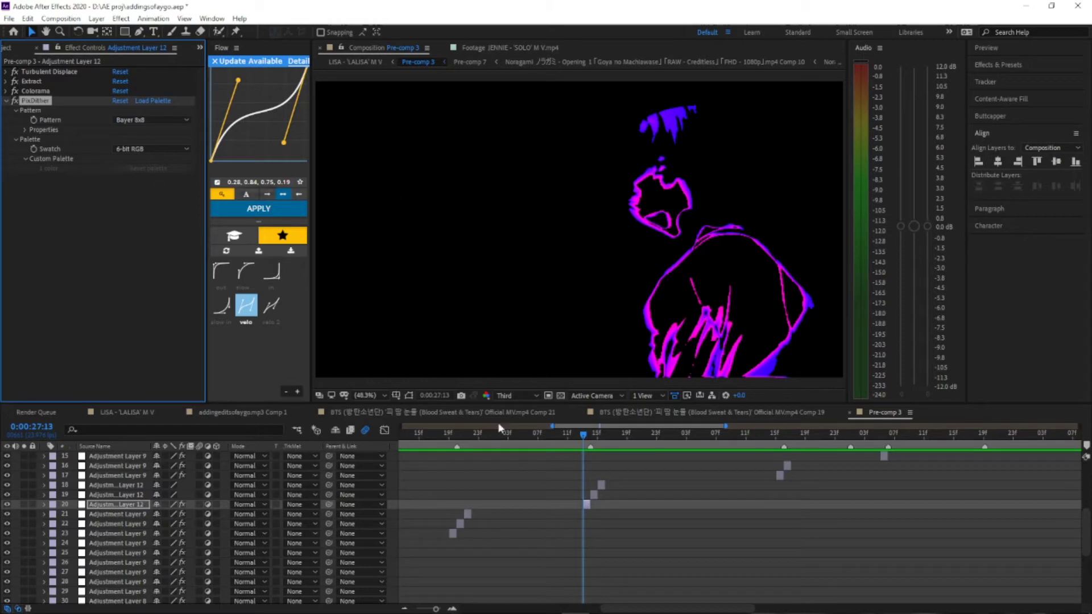
left_click(510, 397)
left_click(520, 423)
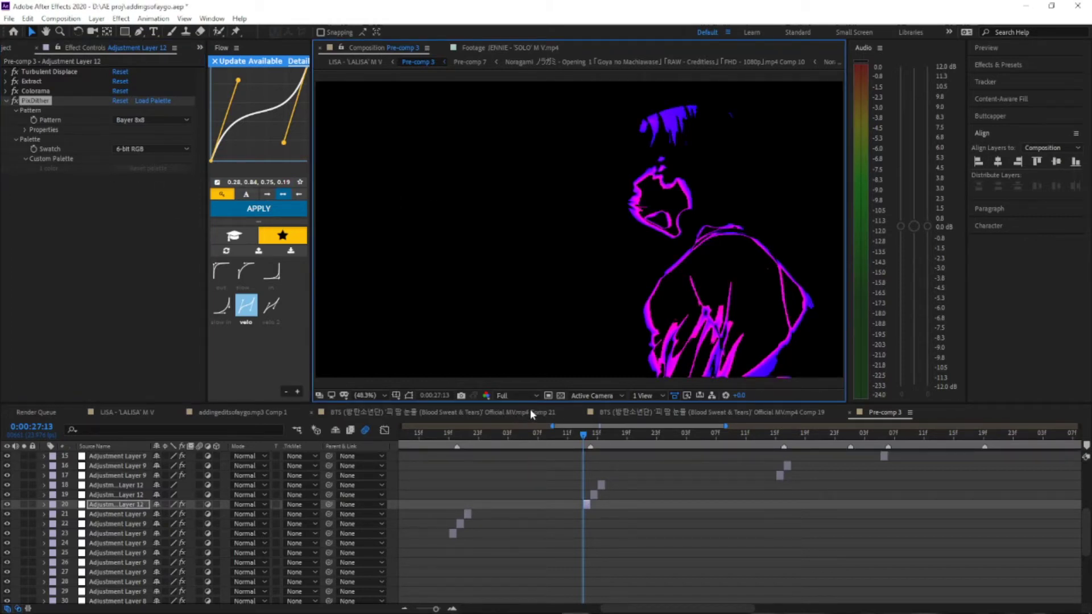
- Raise PixDither's Scale from 1 to 6 in its Properties group
left_click(25, 130)
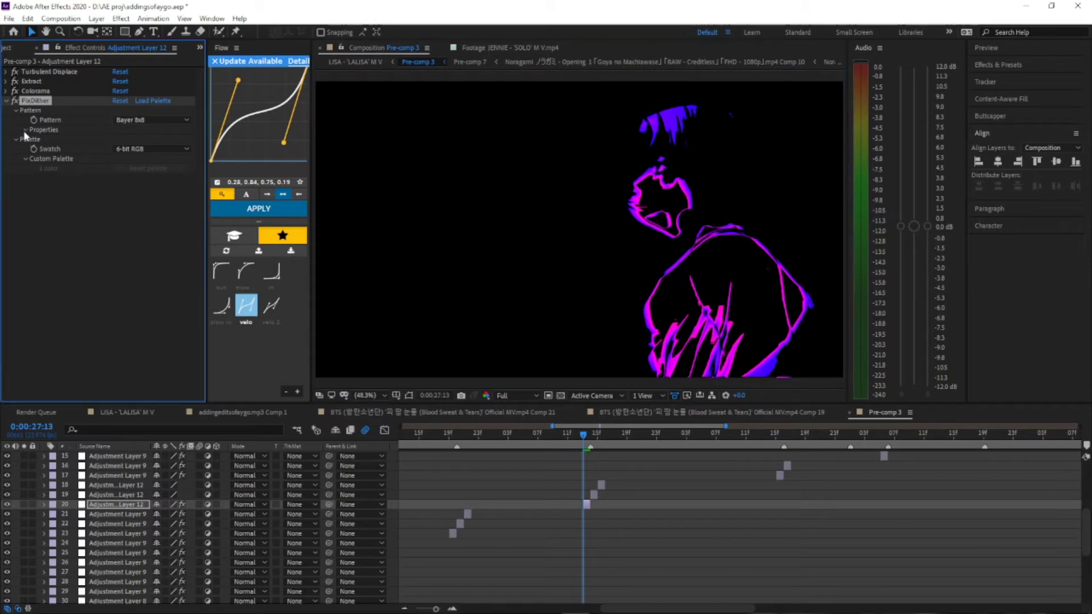
left_click_drag(125, 159, 175, 163)
left_click(6, 101)
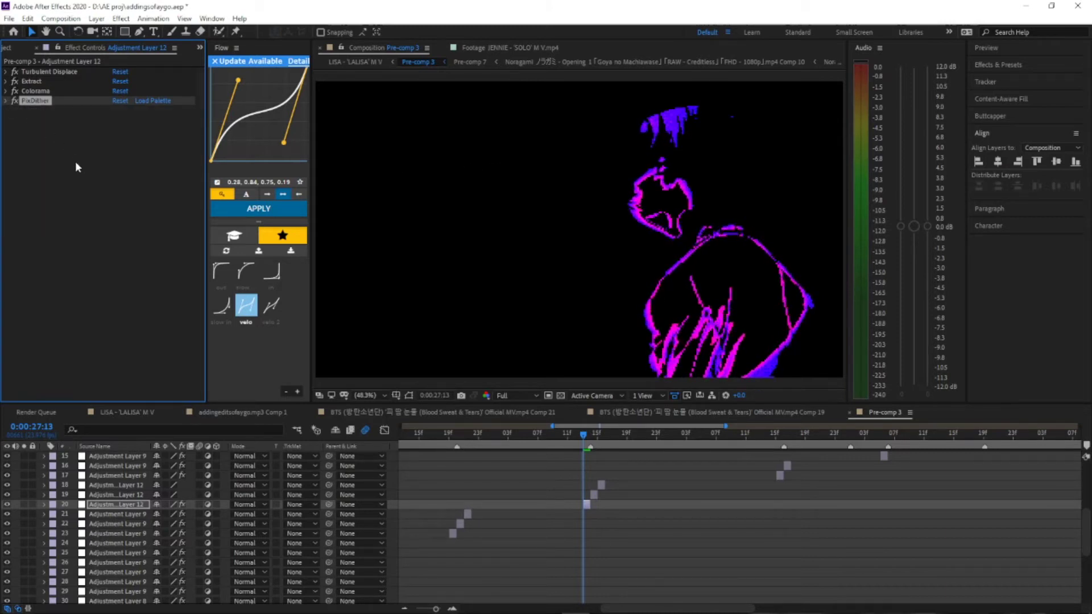
key("ctrl+space")
- Add Deep Glow to the adjustment layer
type("deep")
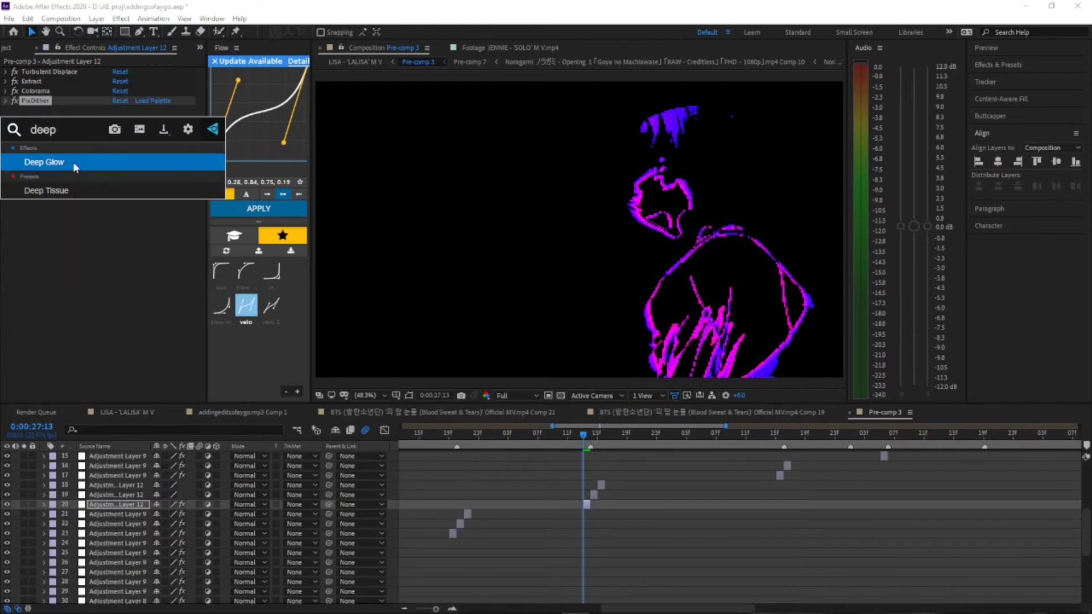
left_click(72, 161)
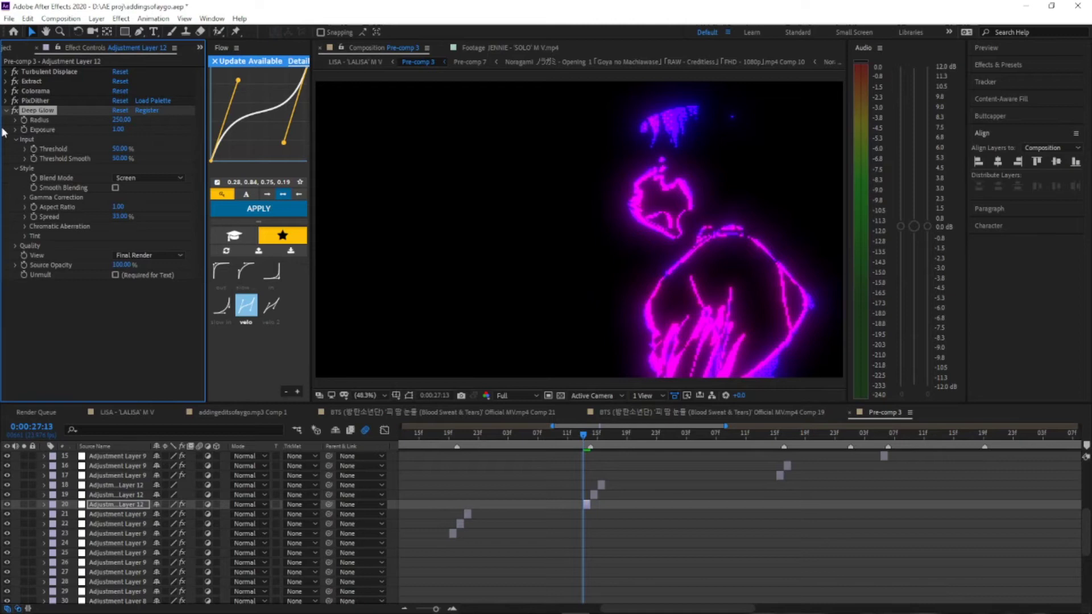
left_click(6, 110)
- Delete the PixDither effect and expand Deep Glow's settings
left_click(23, 101)
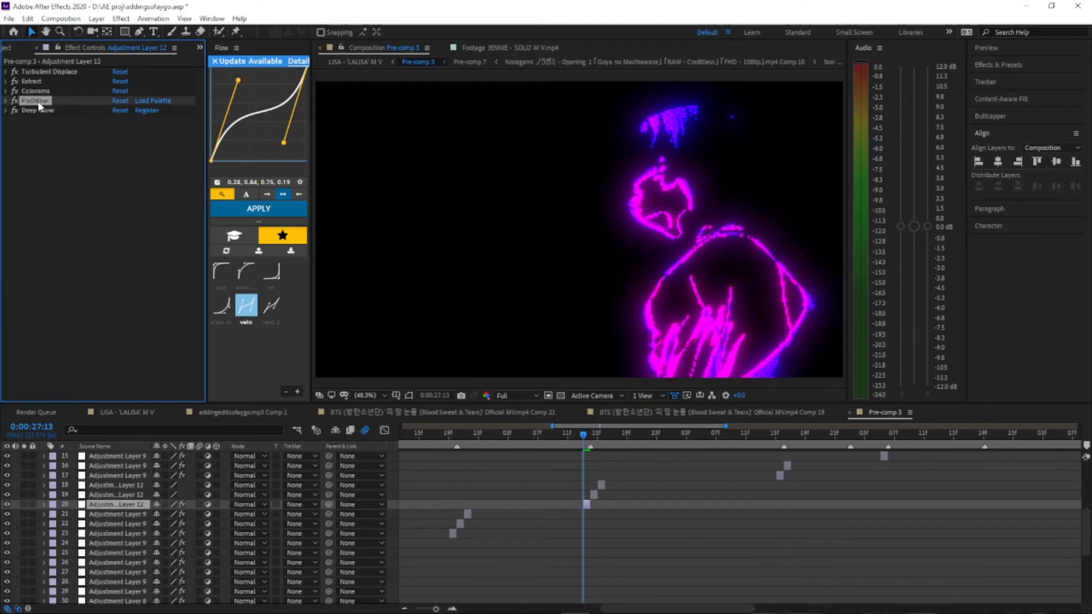
left_click(42, 111)
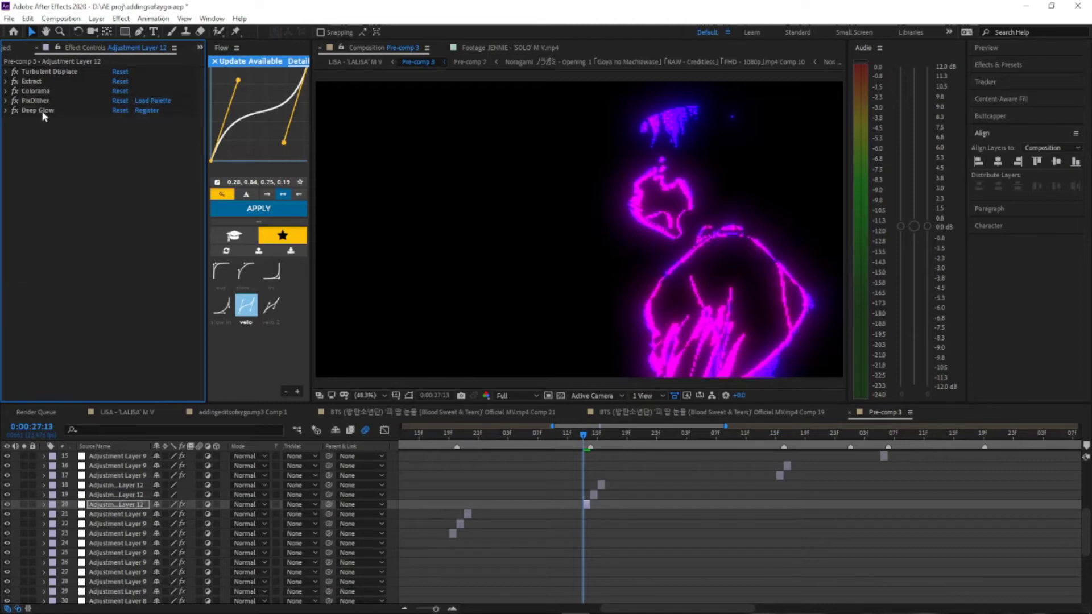
left_click(42, 103)
key("Delete")
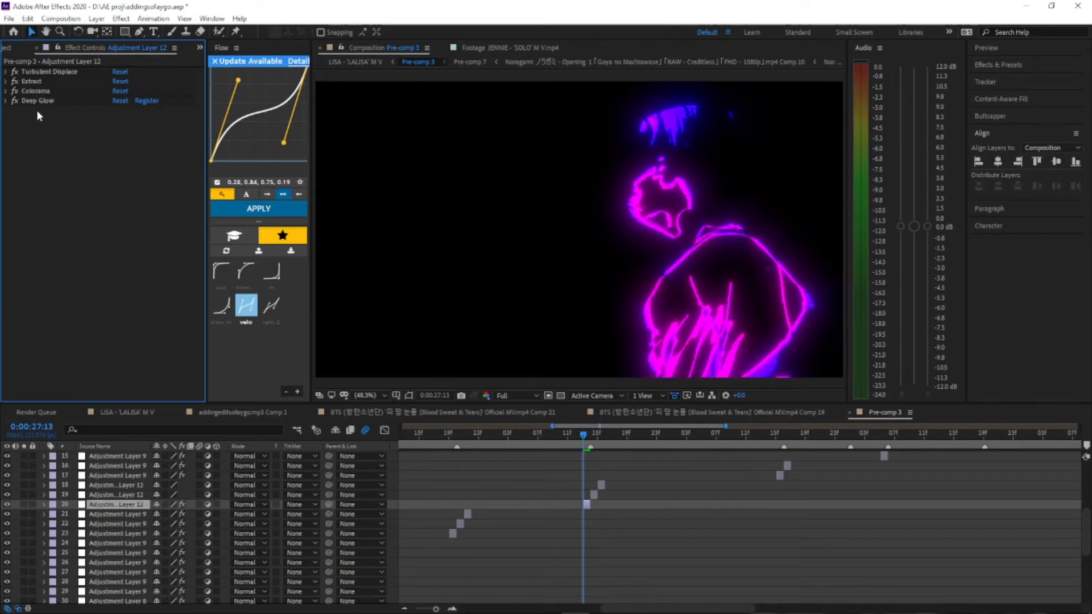
left_click(582, 435)
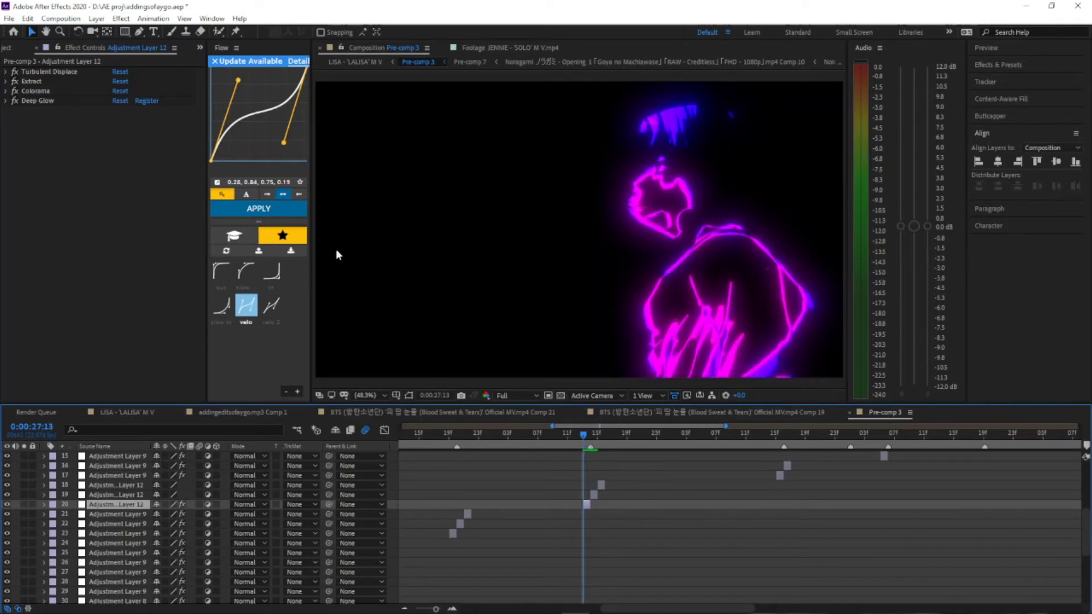
left_click(6, 101)
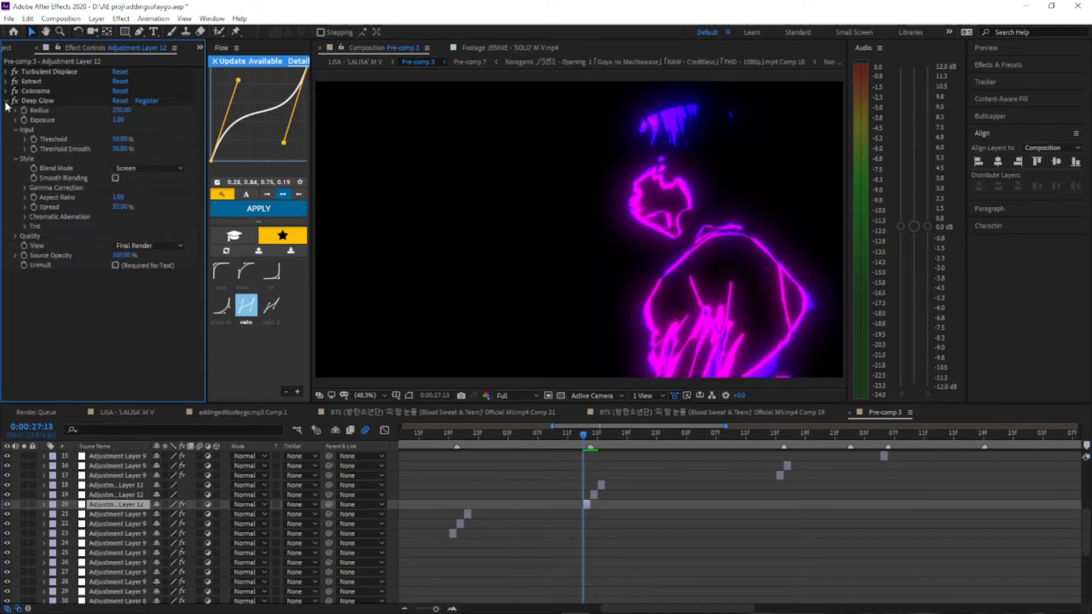
- Try Add blending on layer 20, revert it to Normal, and step to 27:14
left_click(6, 101)
left_click(584, 438)
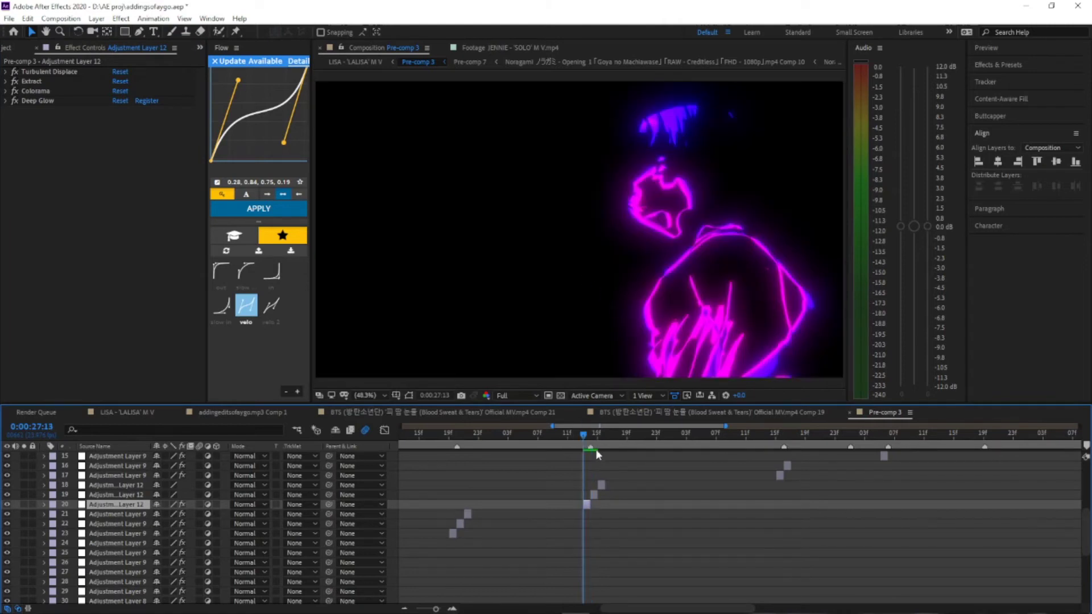
left_click(251, 495)
left_click(307, 131)
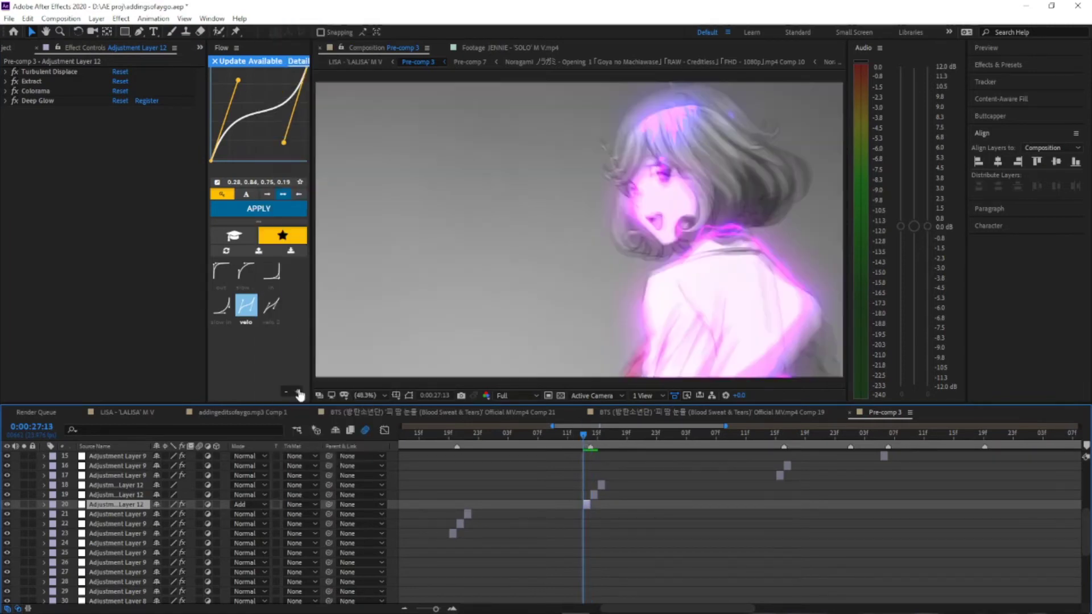
left_click(256, 504)
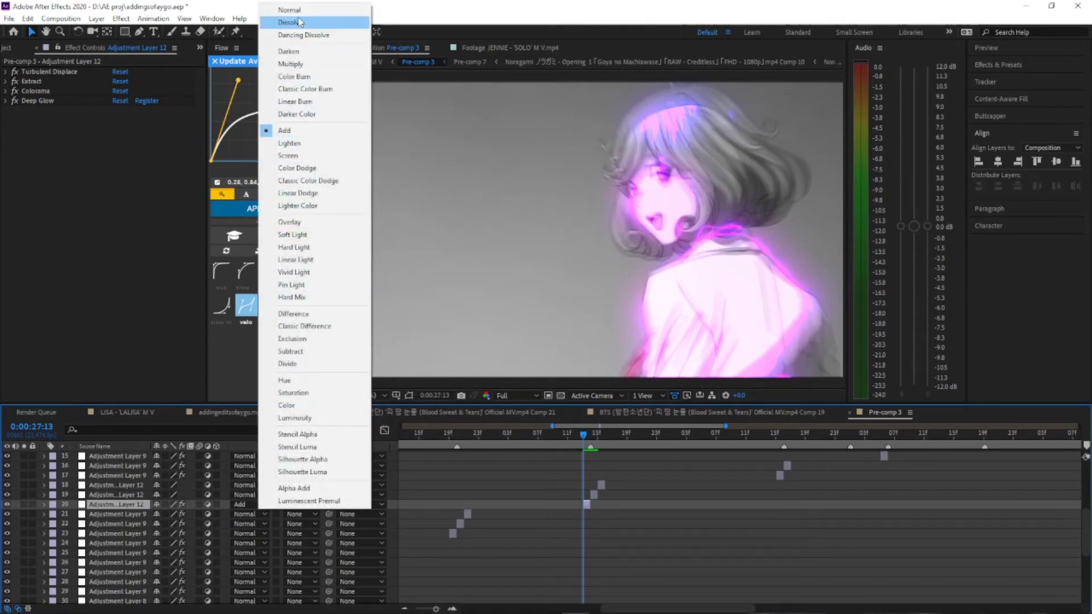
left_click(290, 10)
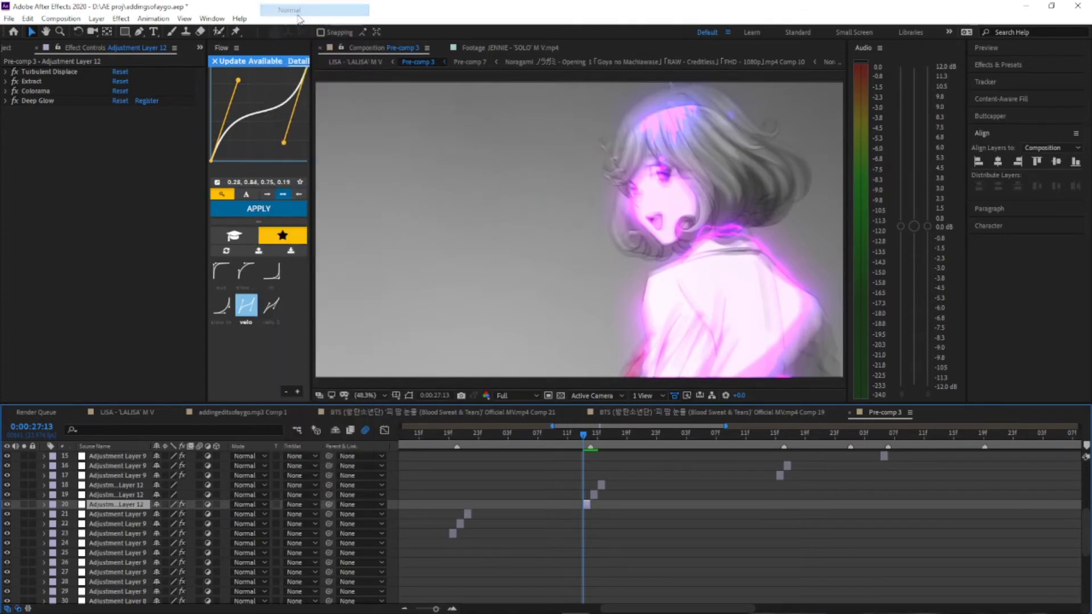
left_click(591, 434)
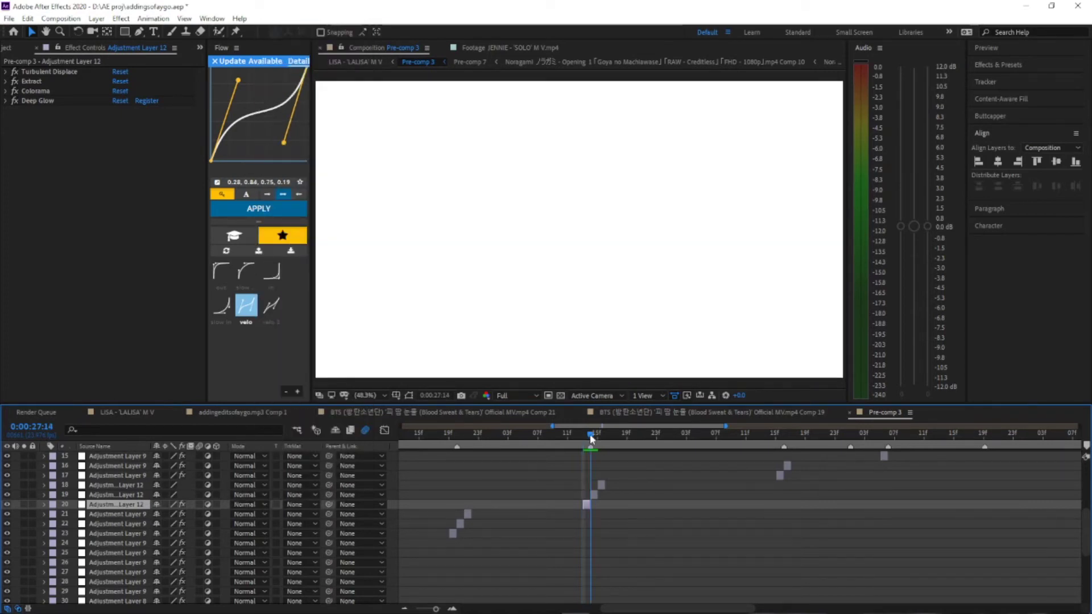
- Apply then remove S_ScanLines on layer 19, and step to frame 27:15
left_click(578, 494)
key("ctrl+space")
type("scan")
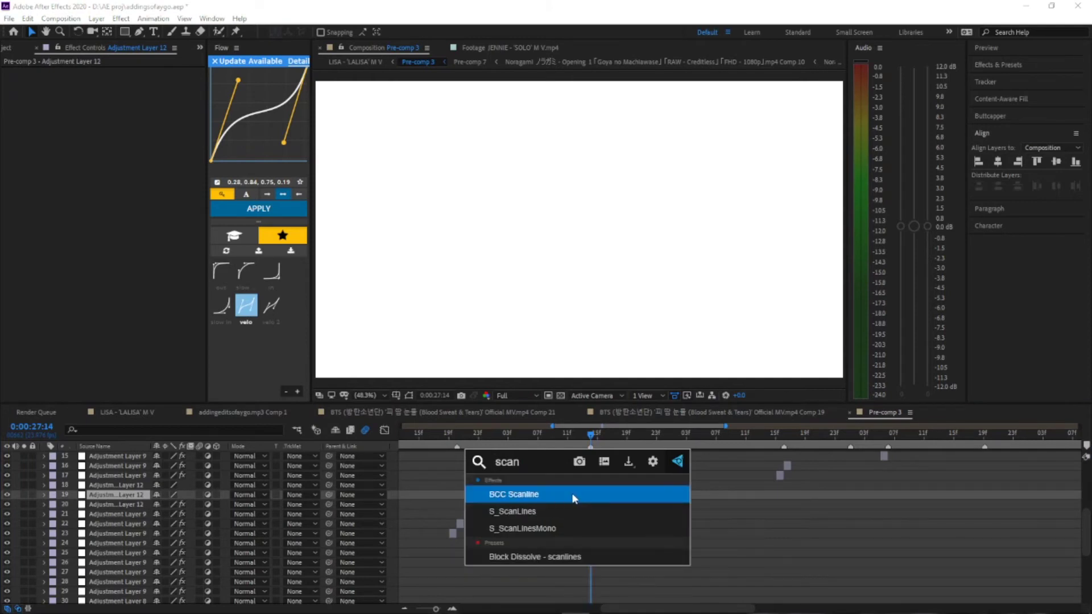
left_click(578, 510)
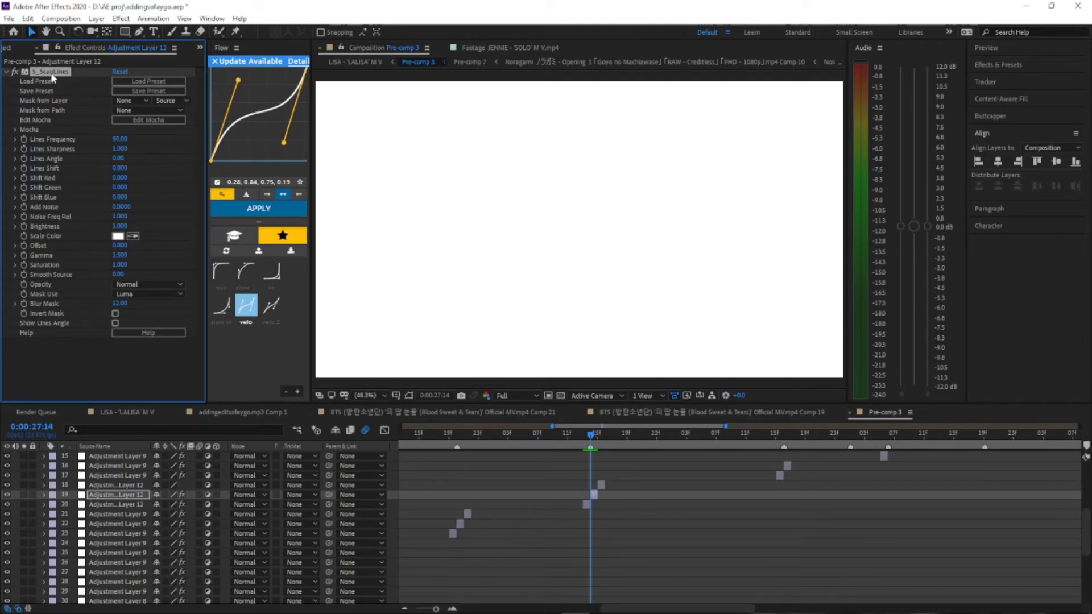
key("Delete")
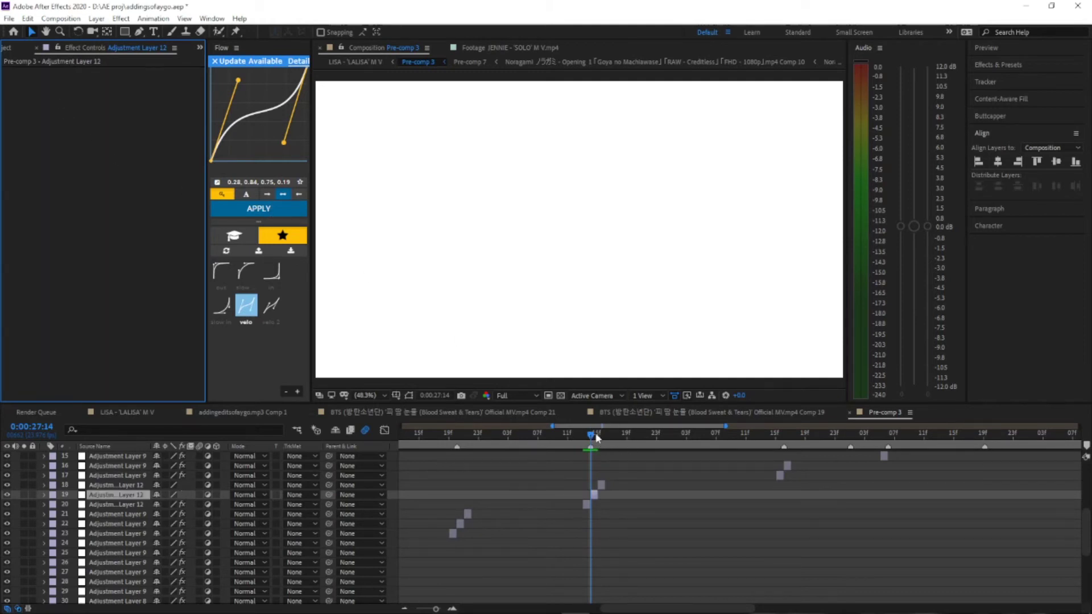
left_click(596, 437)
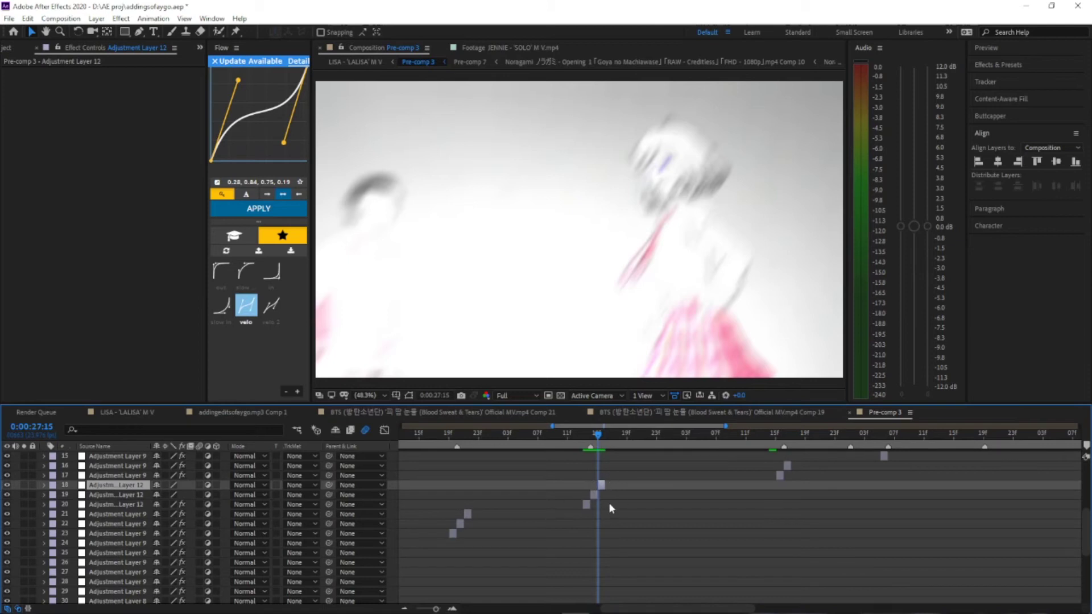
- Apply omino diffusion to layer 18 and set its color count to 6
key("ctrl+space")
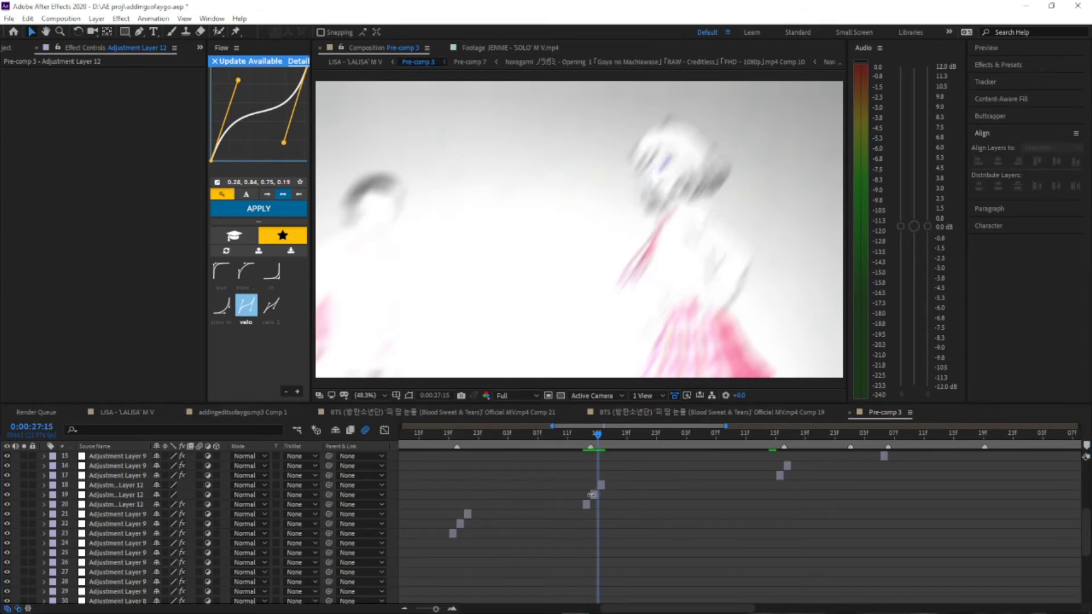
left_click(601, 487)
key("ctrl+space")
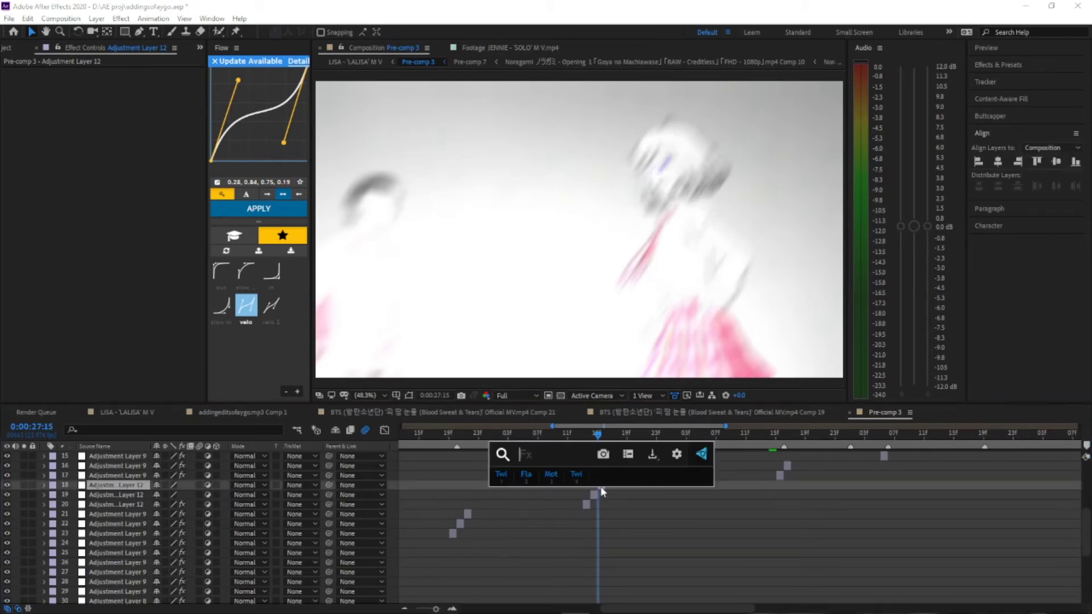
type("omino")
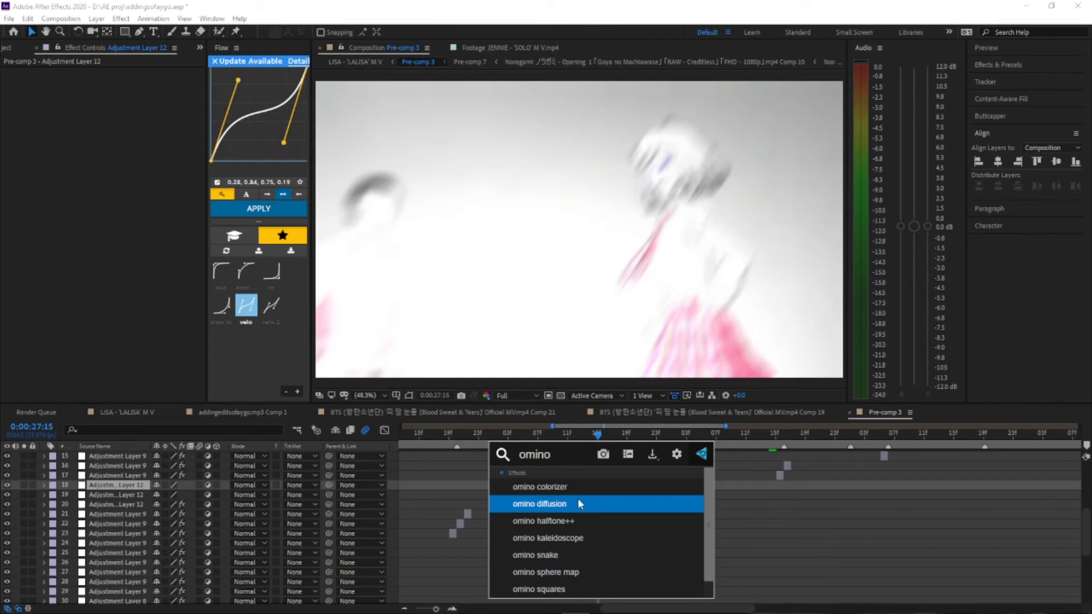
left_click(578, 498)
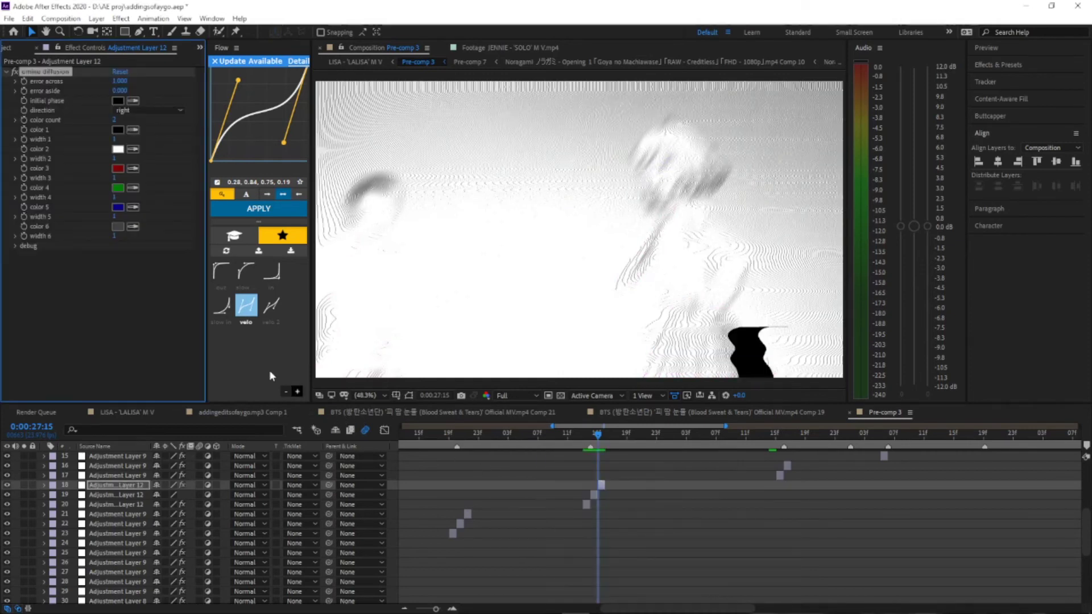
left_click_drag(114, 120, 123, 120)
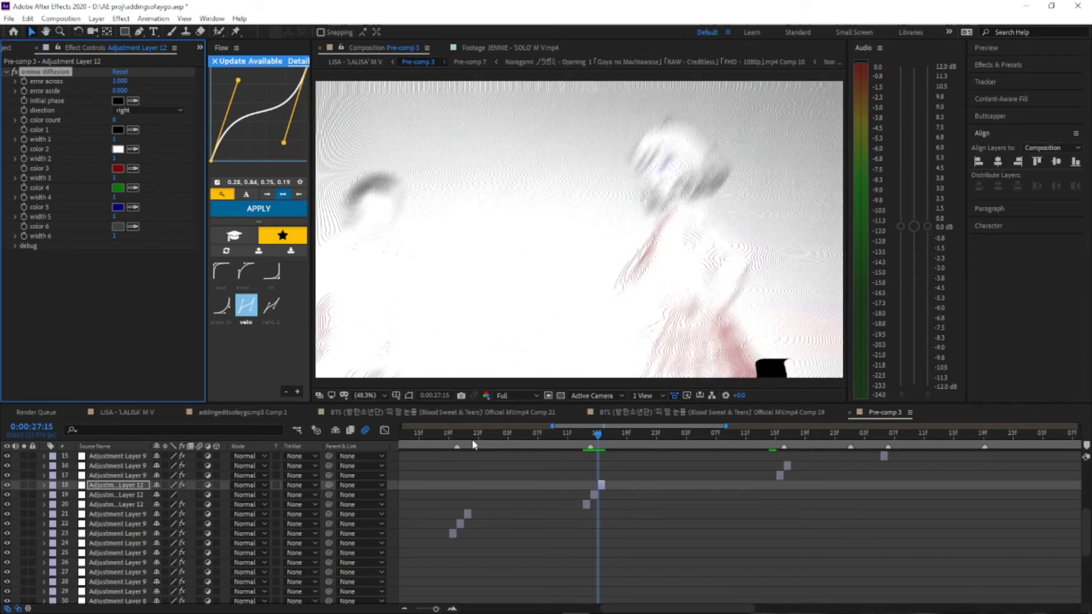
- Set the preview resolution to Third and cache a preview of the edited frames
left_click(521, 394)
left_click(517, 443)
key("space")
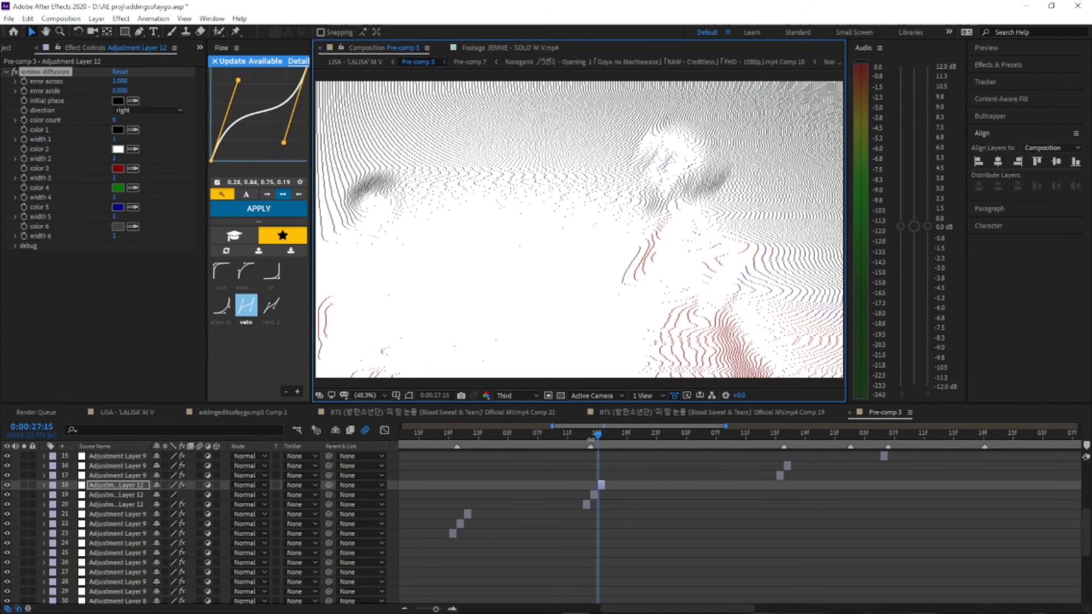
left_click_drag(489, 438, 429, 445)
key("space")
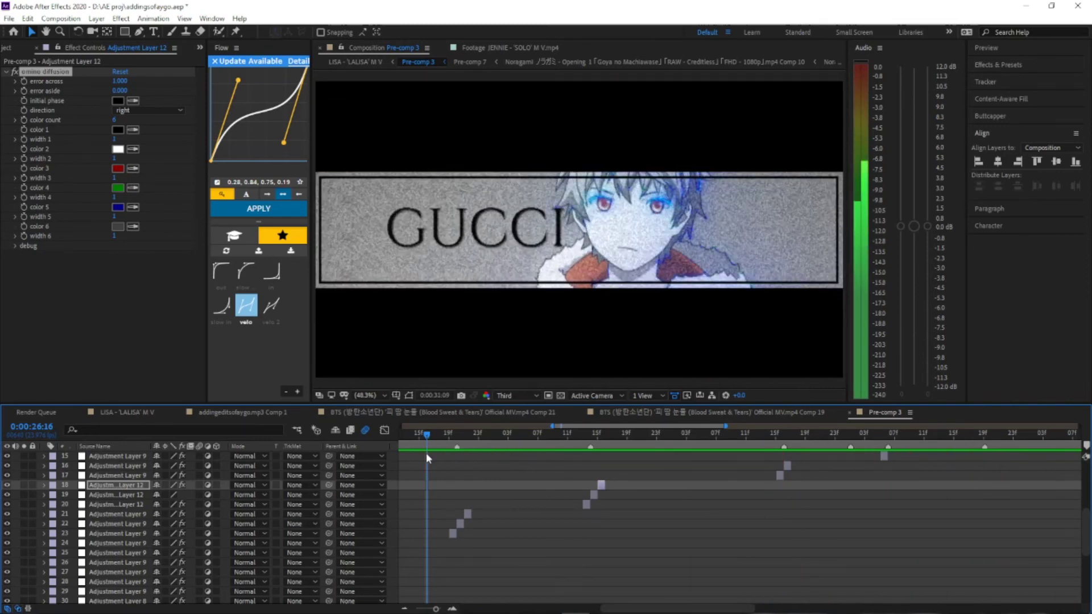
key("space")
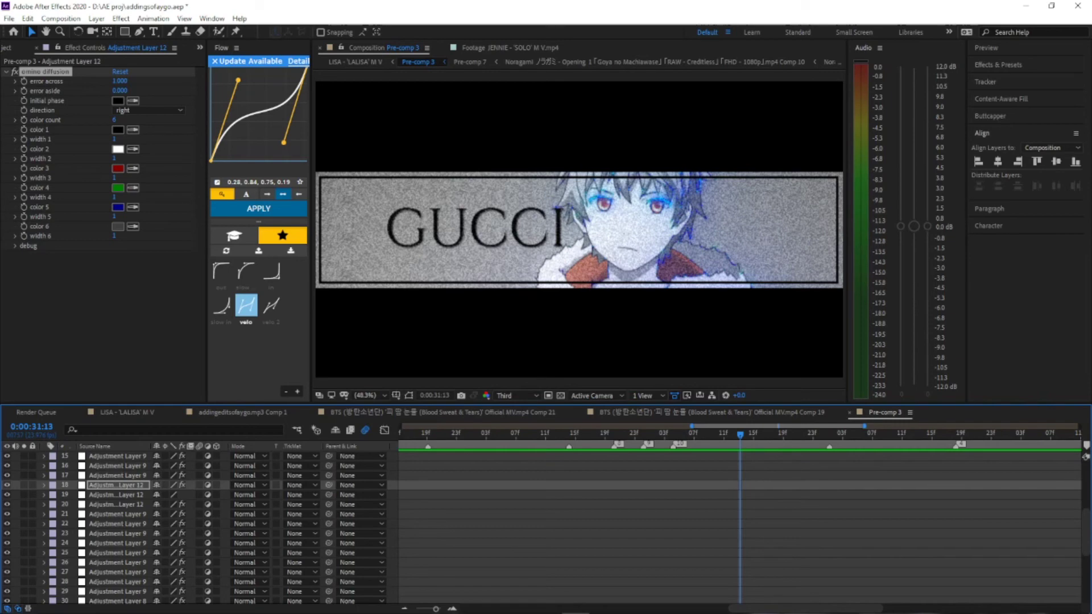
left_click_drag(424, 438, 438, 455)
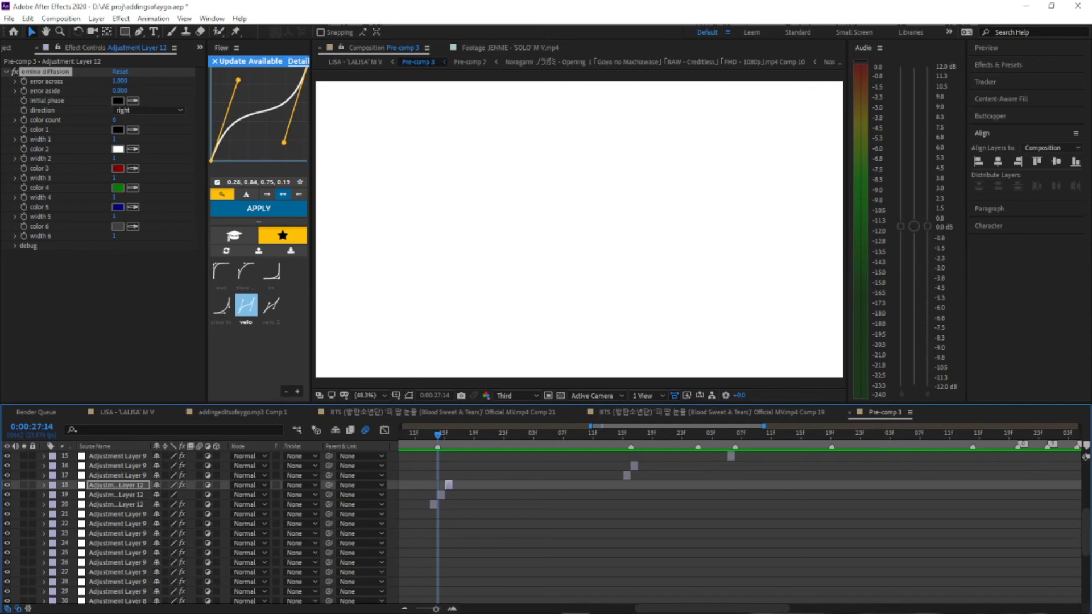
left_click(434, 437)
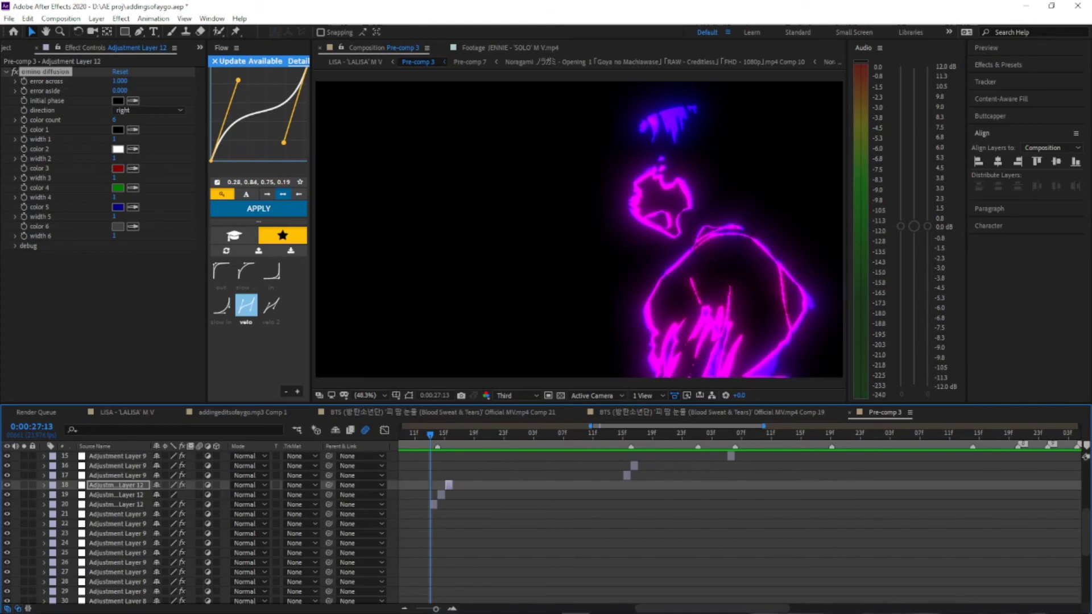